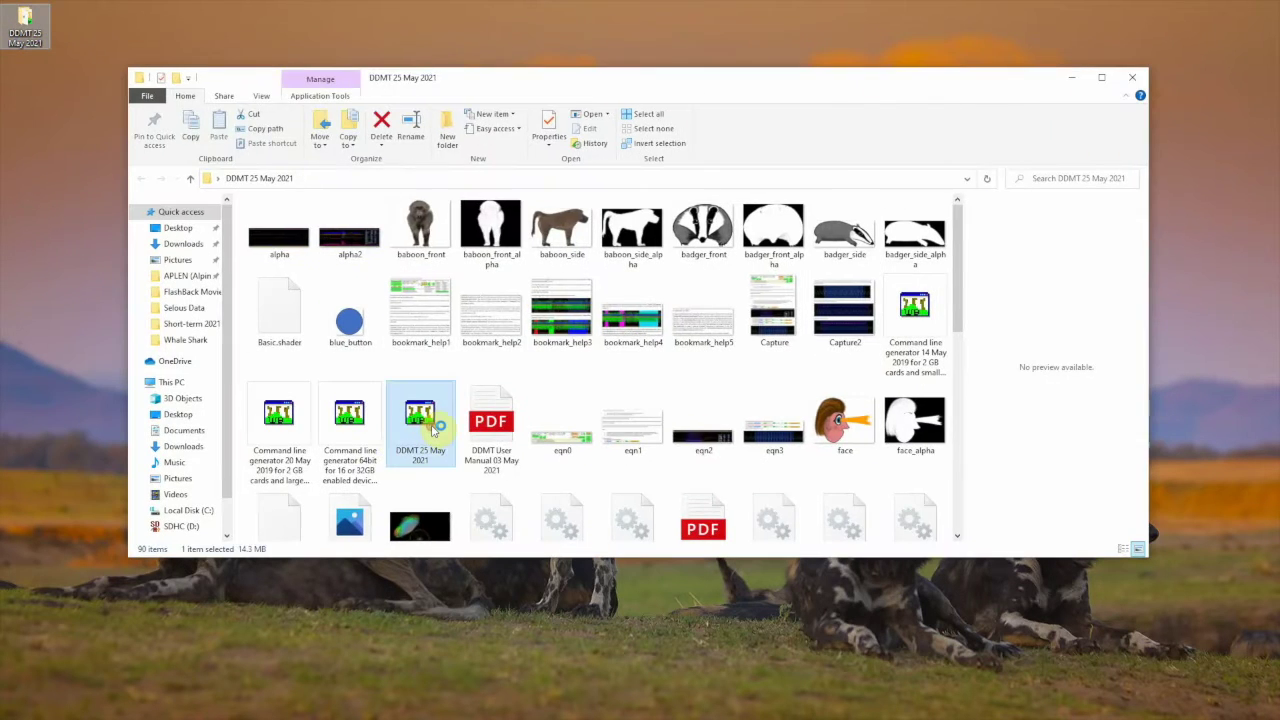
Launch DDMT 25 May 2021, load the Selous_data_03_03_2020 data file and minimise the folder window
double_click(434, 430)
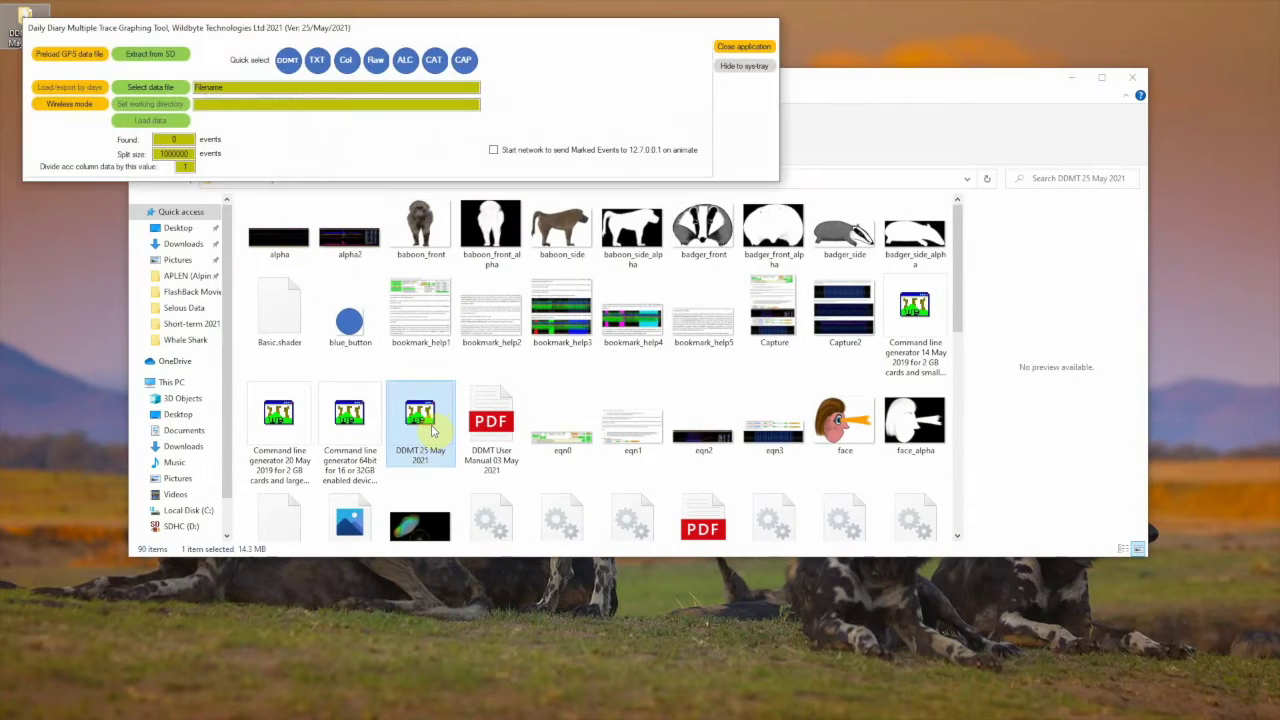
click(148, 88)
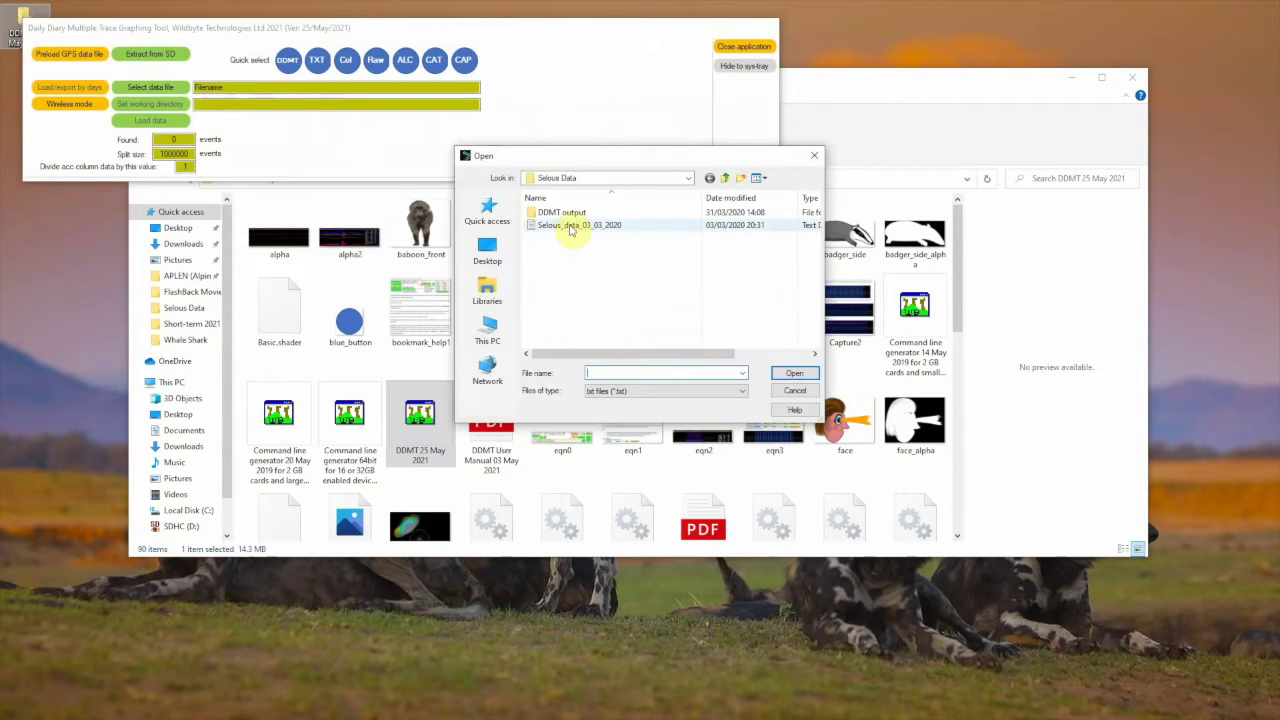
click(569, 225)
click(807, 373)
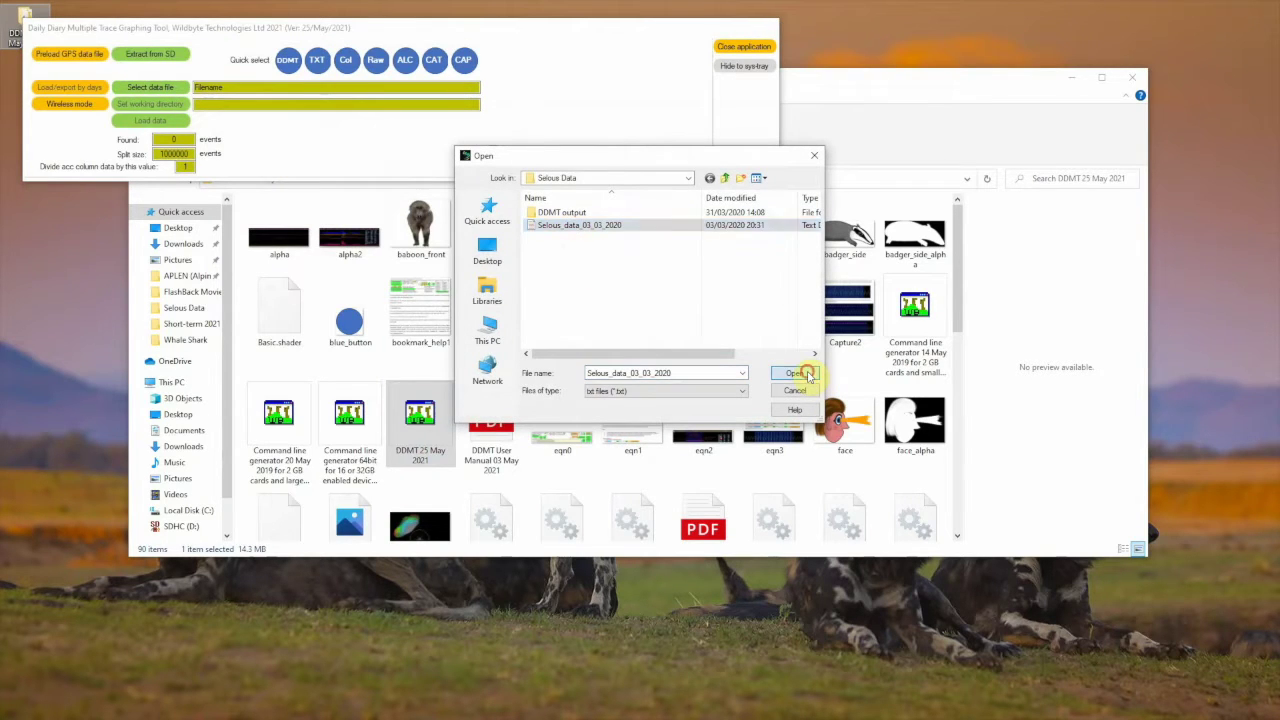
click(133, 122)
click(133, 122)
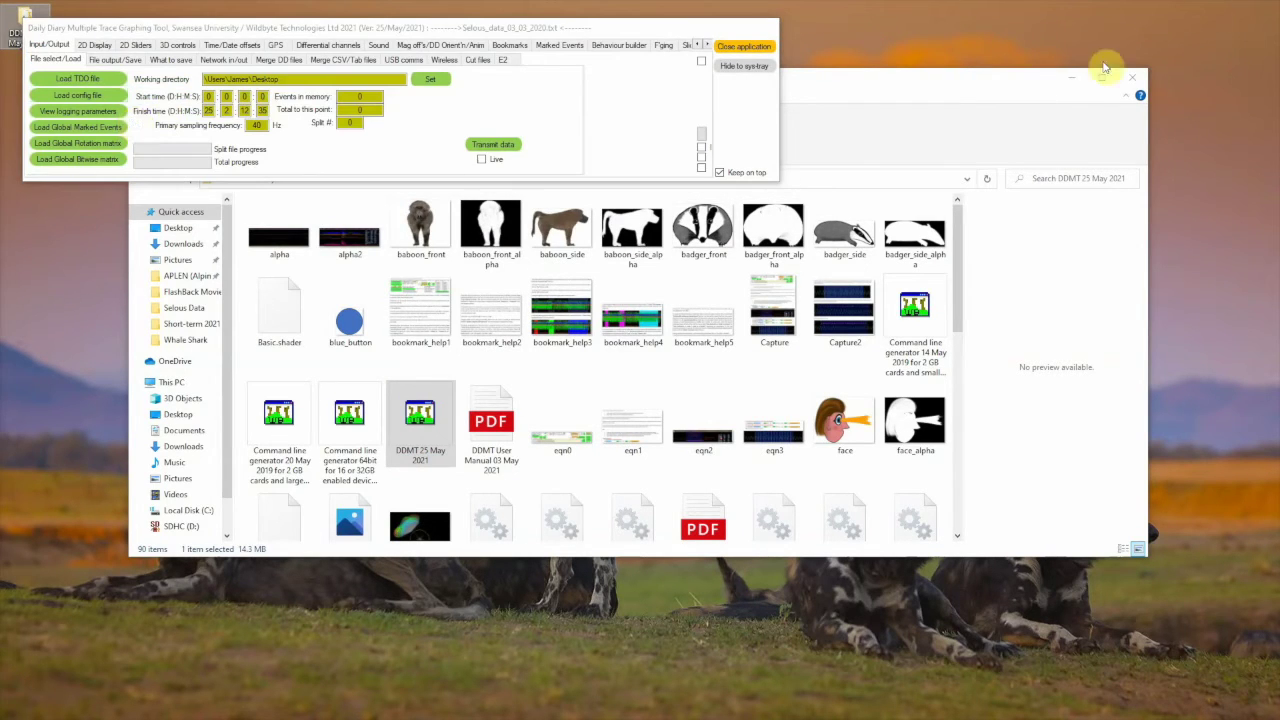
click(1073, 78)
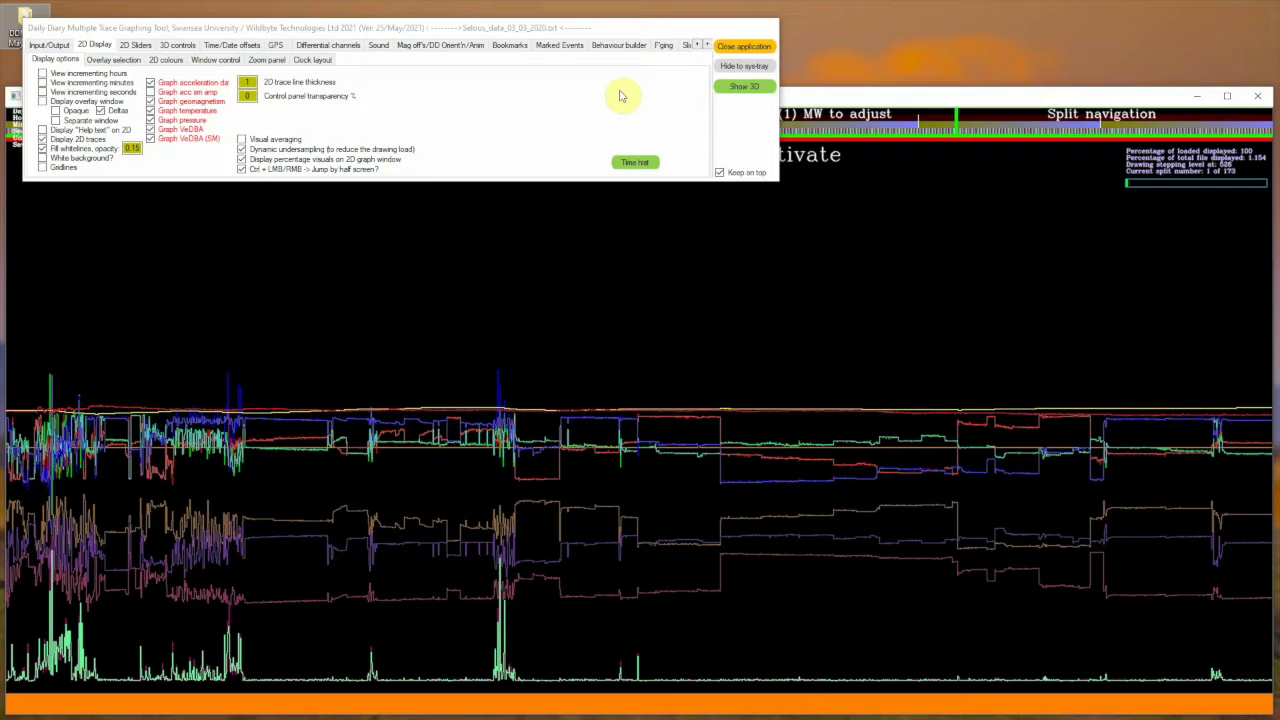
Show and rotate the 3D mag-correction sphere, and narrow the displayed traces to about 20% of the loaded data
click(52, 706)
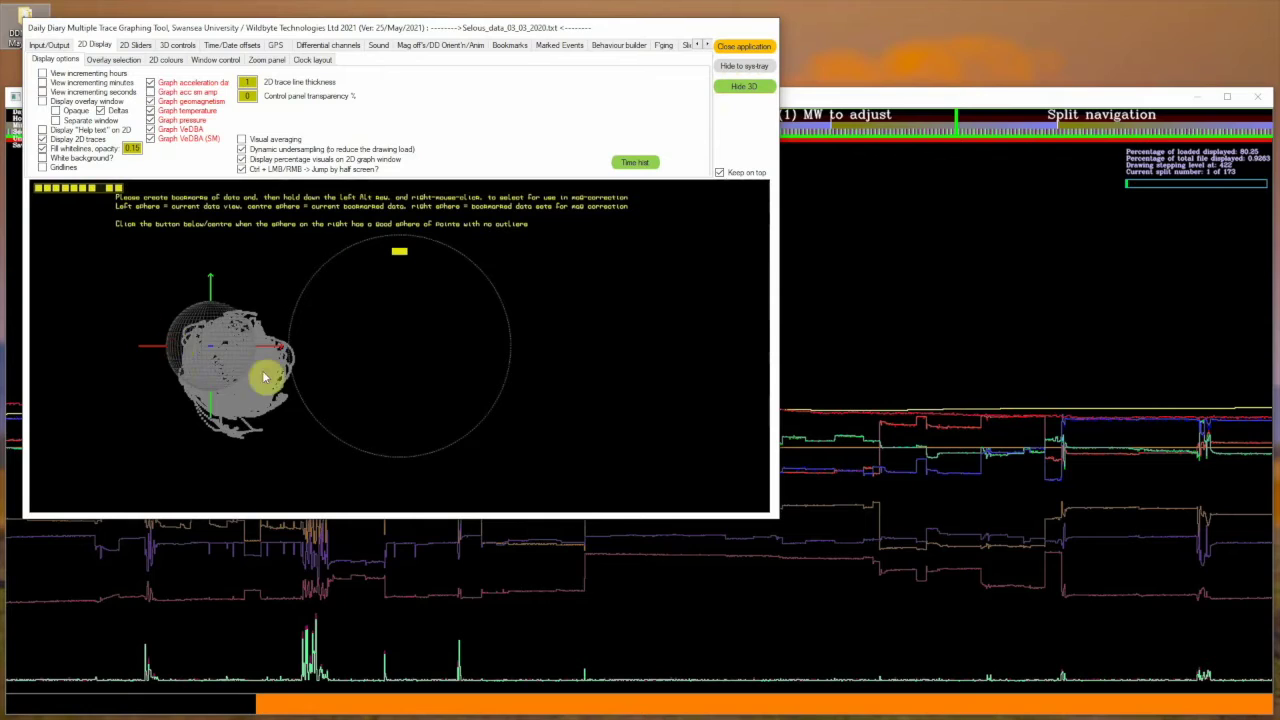
drag(297, 362, 312, 325)
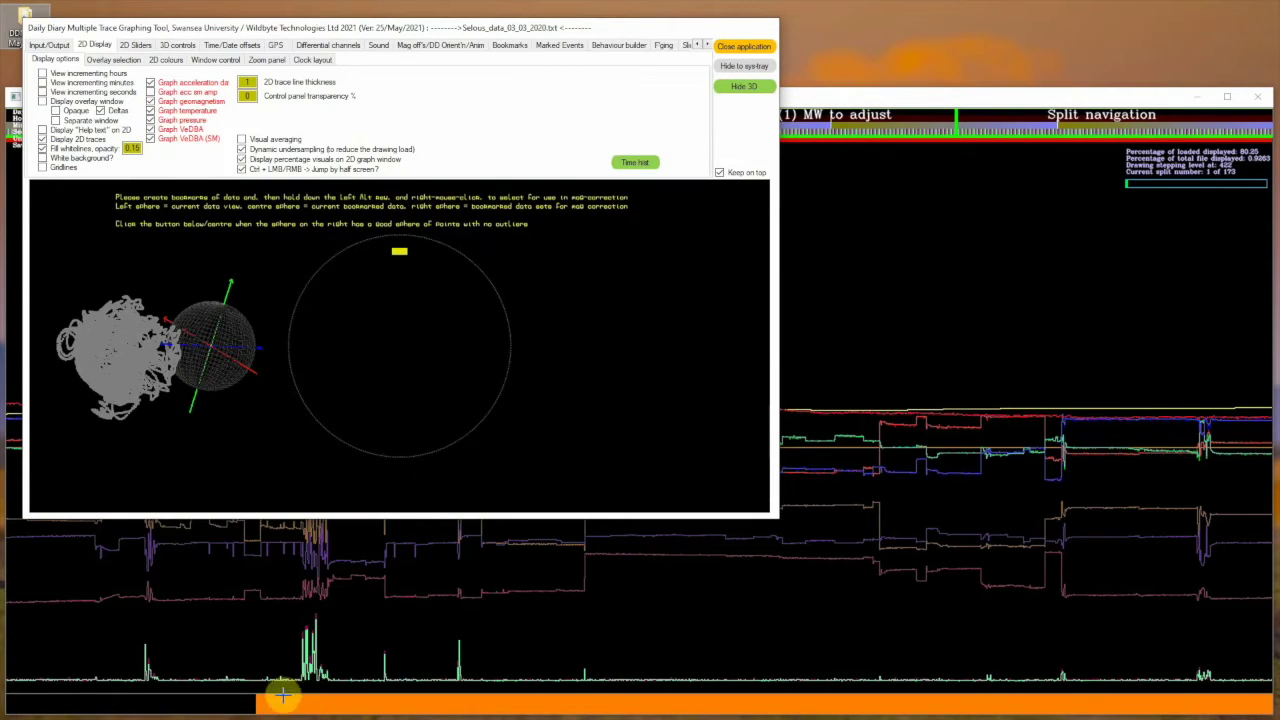
scroll(282, 695, up, 5)
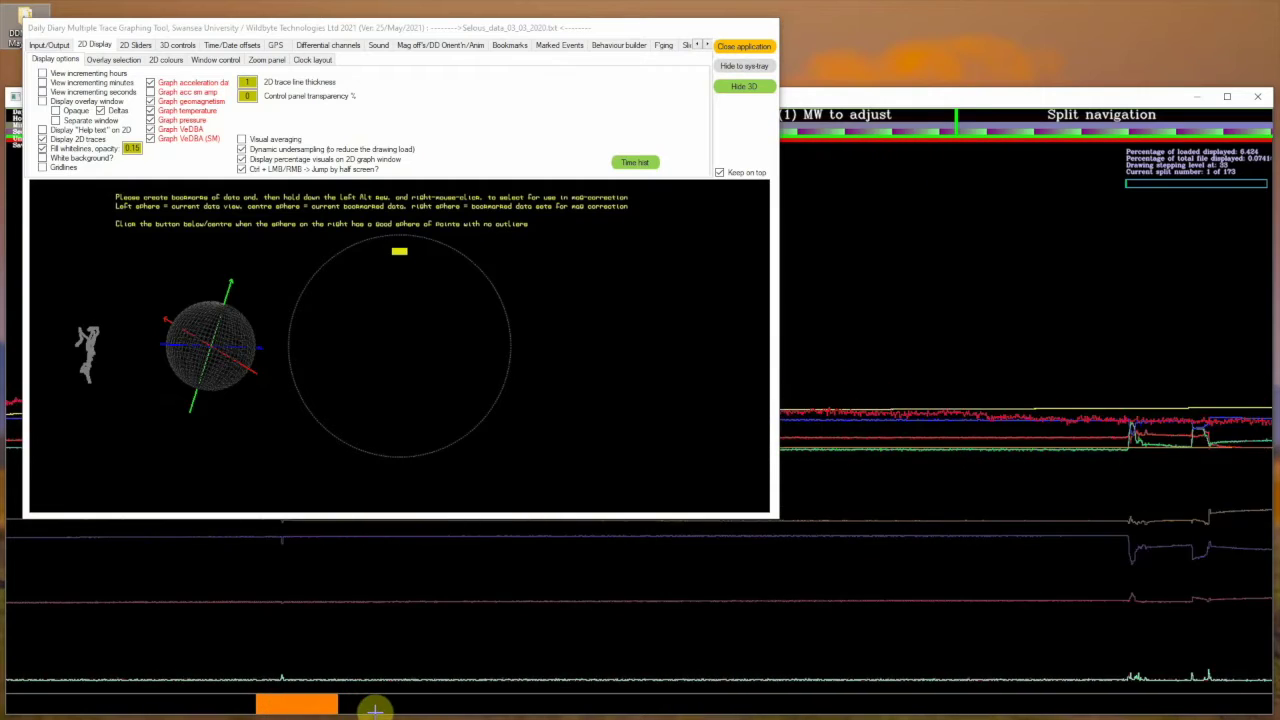
drag(375, 708, 503, 700)
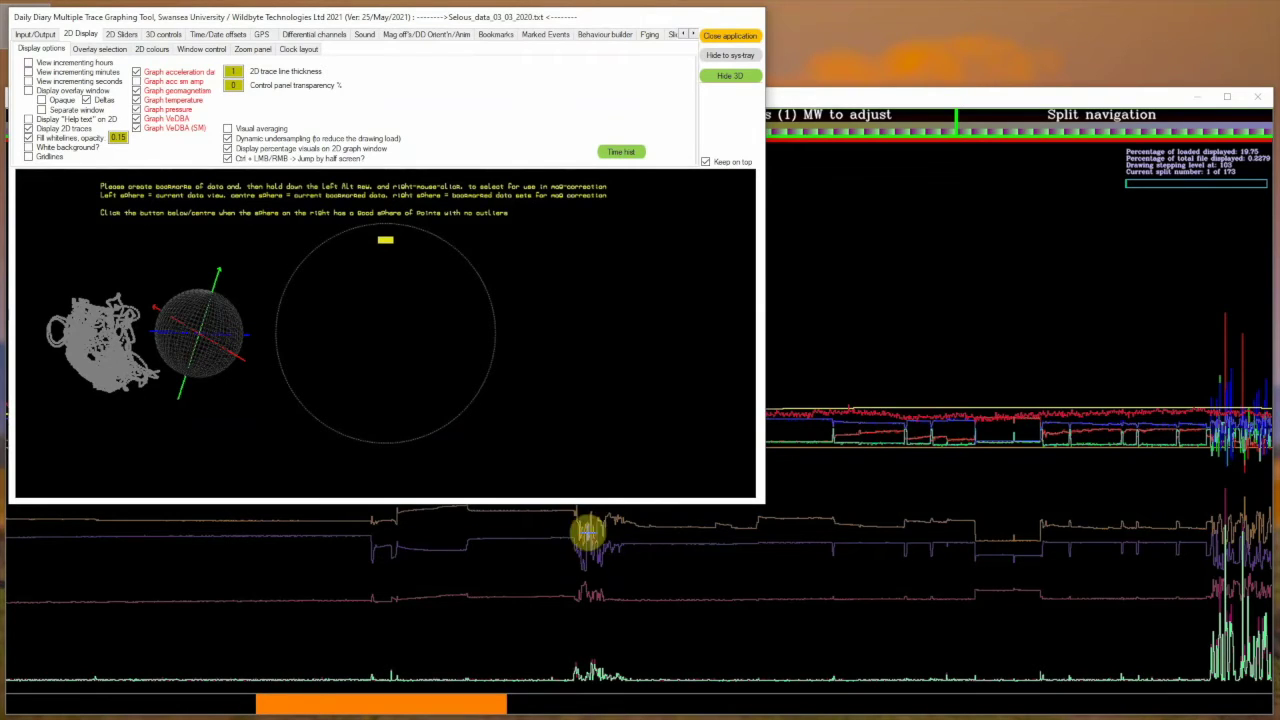
Select the short burst of activity near the middle of the displayed traces and bookmark it
click(567, 549)
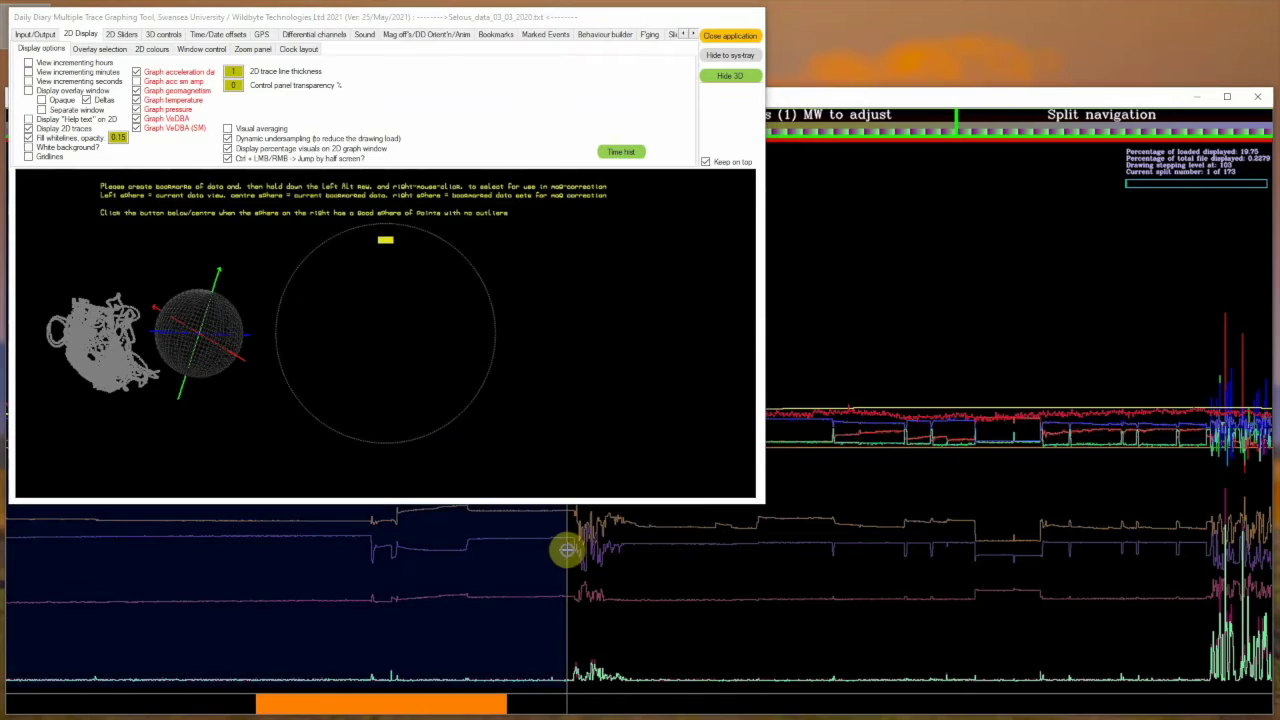
drag(567, 549, 637, 558)
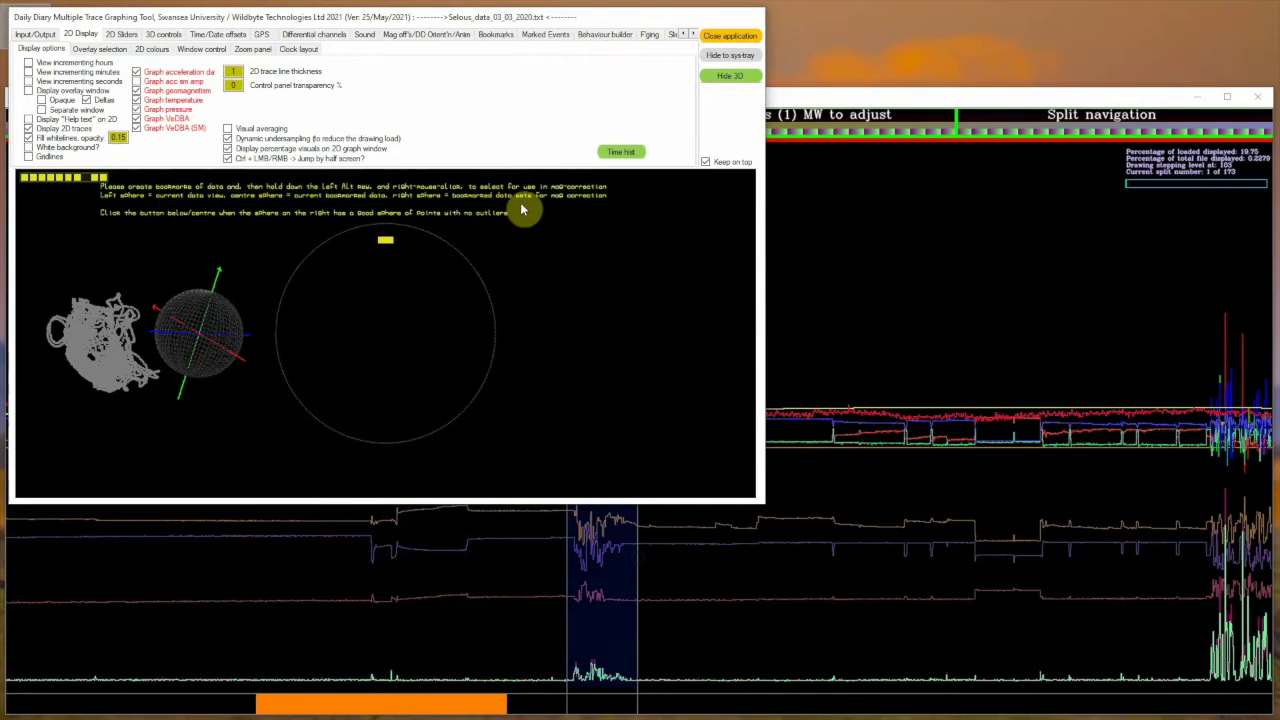
drag(601, 23, 609, 191)
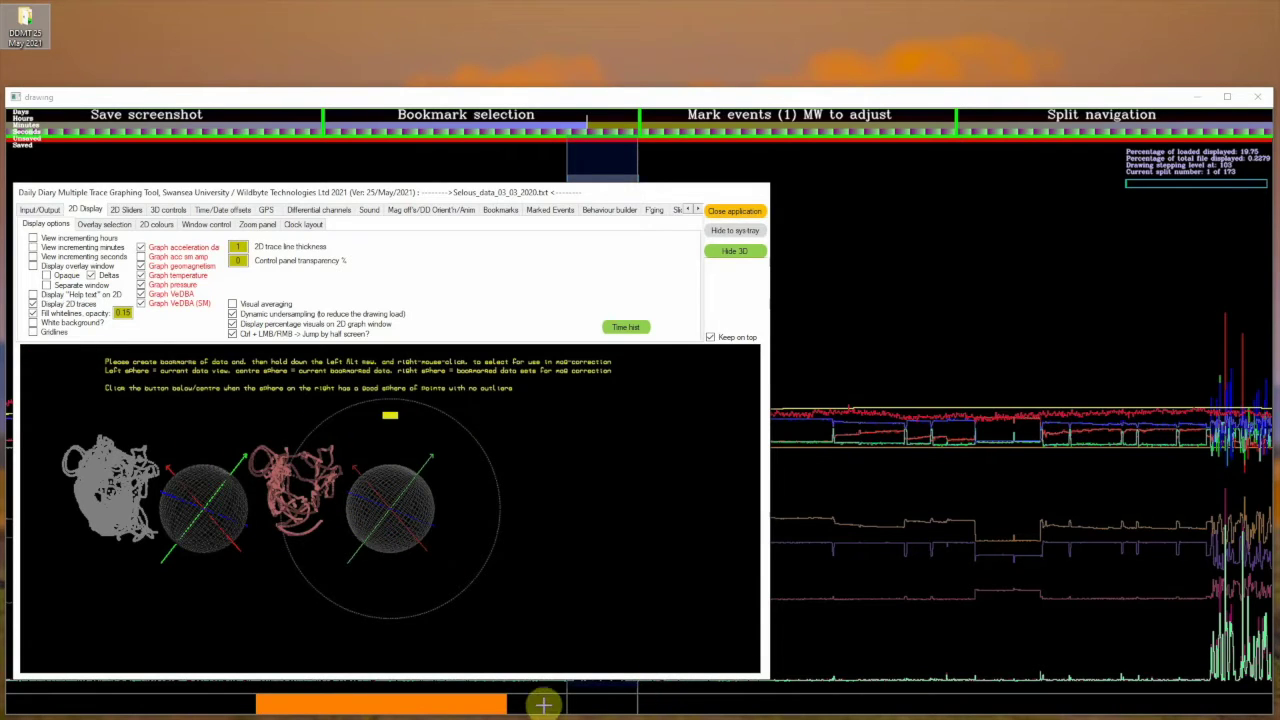
Extend the displayed range to about 25% of the loaded data and bookmark the next, larger burst of activity
drag(557, 703, 568, 703)
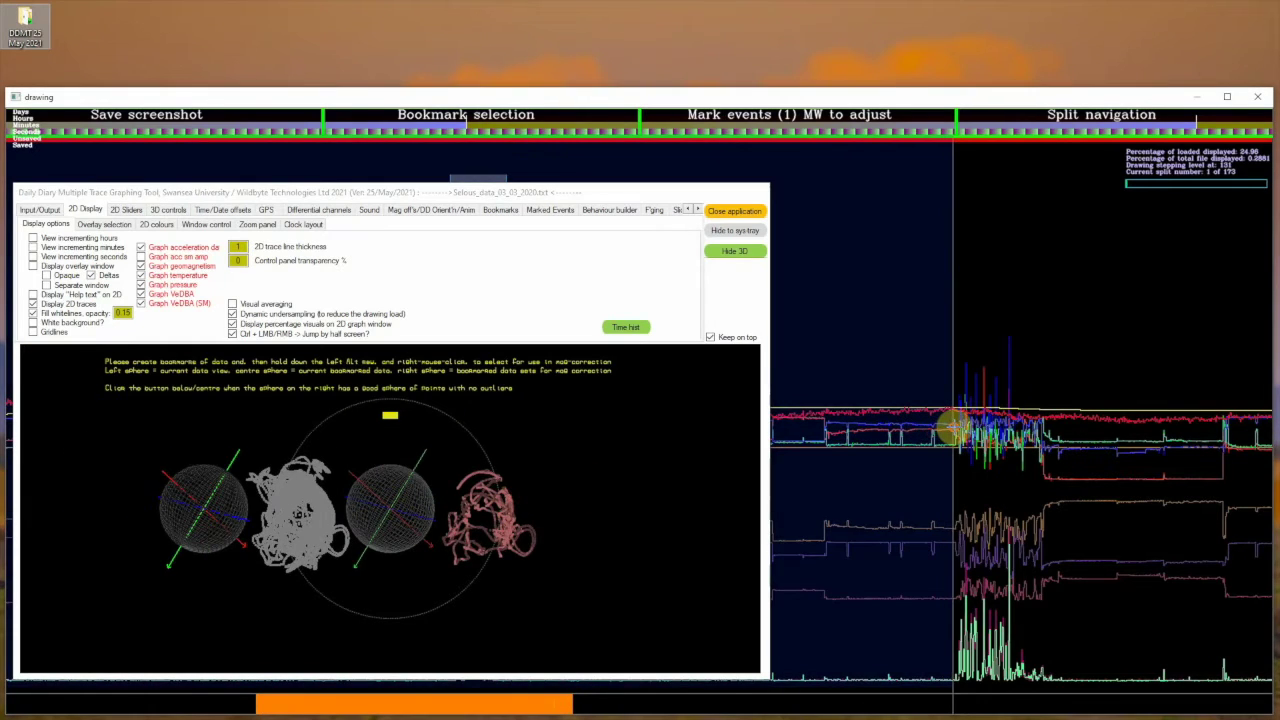
drag(953, 430, 1054, 437)
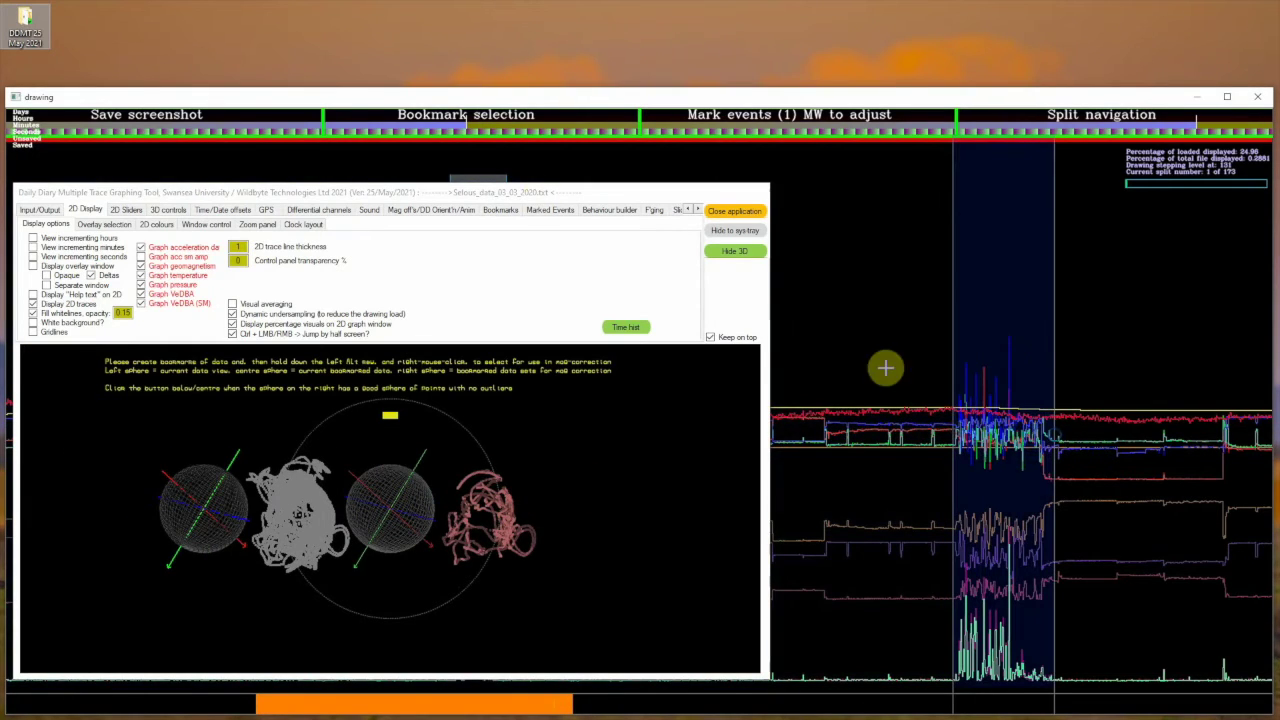
click(480, 110)
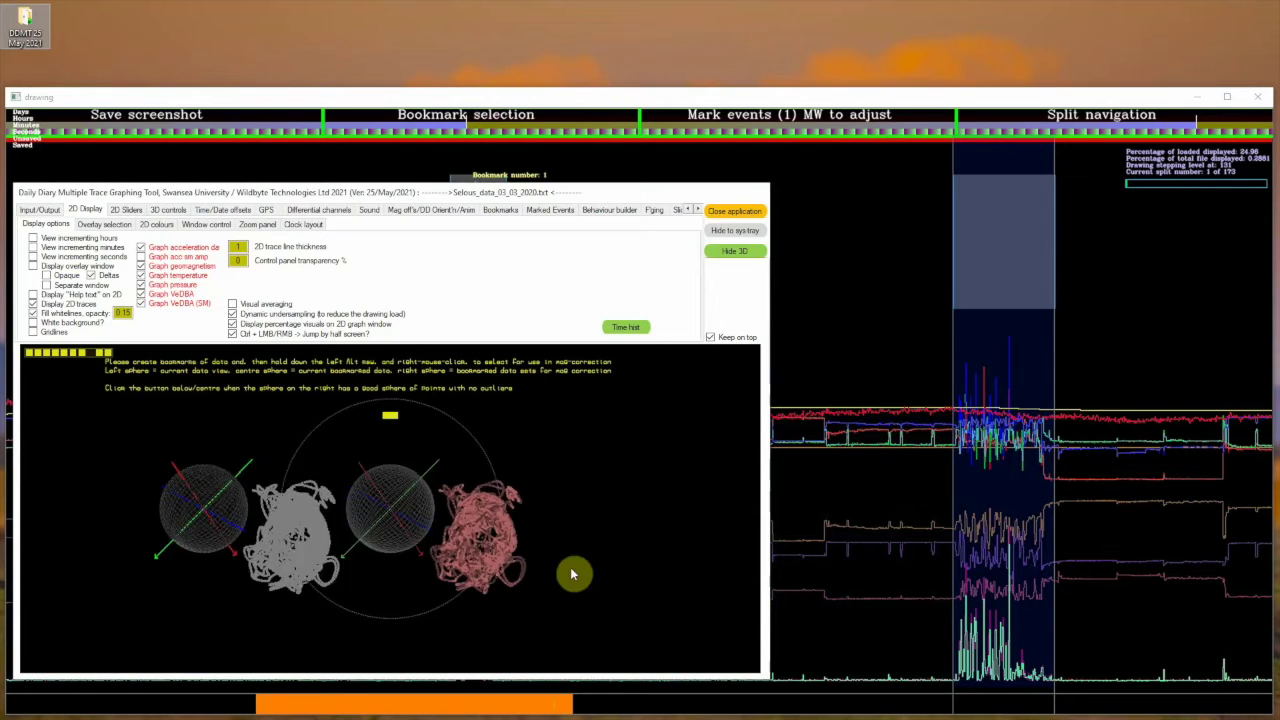
Extend the displayed range towards the end of the loaded data and bookmark further varied sections of the traces
drag(578, 705, 1238, 706)
drag(1100, 610, 1191, 592)
click(455, 130)
mouse_move(295, 706)
mouse_down()
mouse_move(420, 706)
mouse_move(286, 710)
mouse_up()
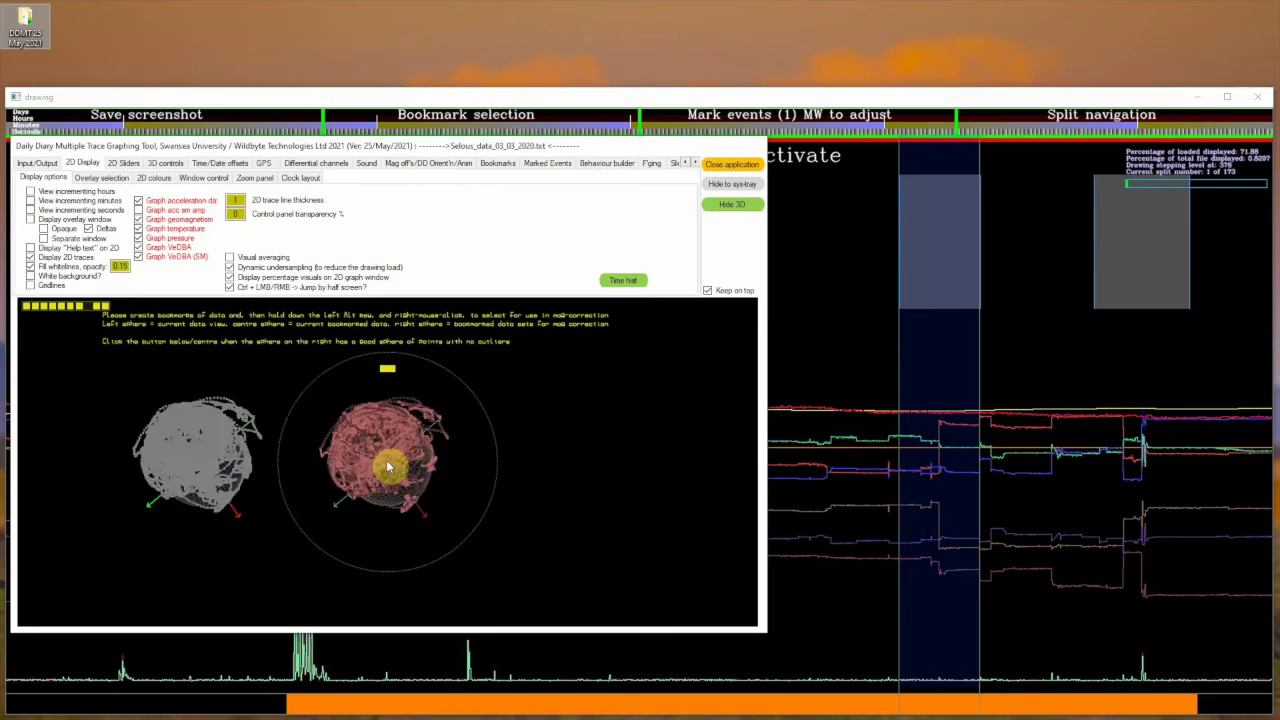
Select the bookmarked sections, including bookmarks 1 and 2, for use in the mag sphere correction
drag(390, 467, 375, 430)
drag(600, 146, 604, 236)
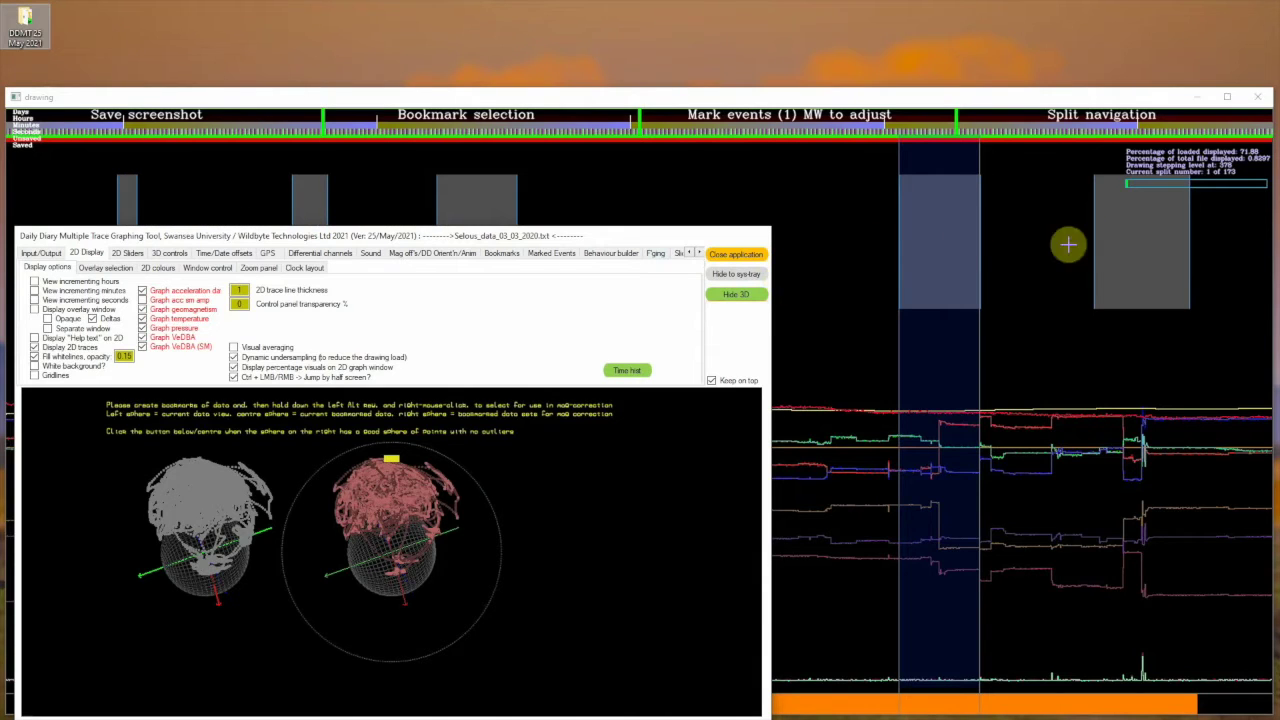
mouse_move(1112, 220)
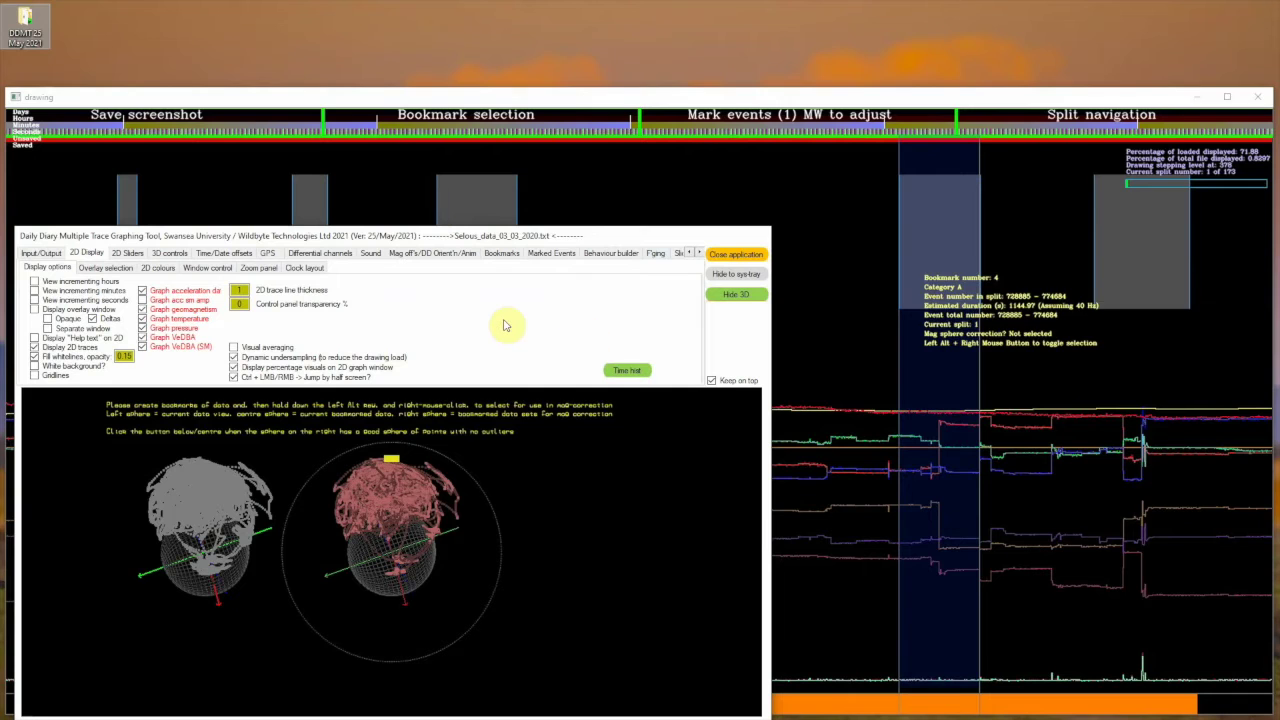
drag(622, 236, 661, 367)
mouse_move(129, 196)
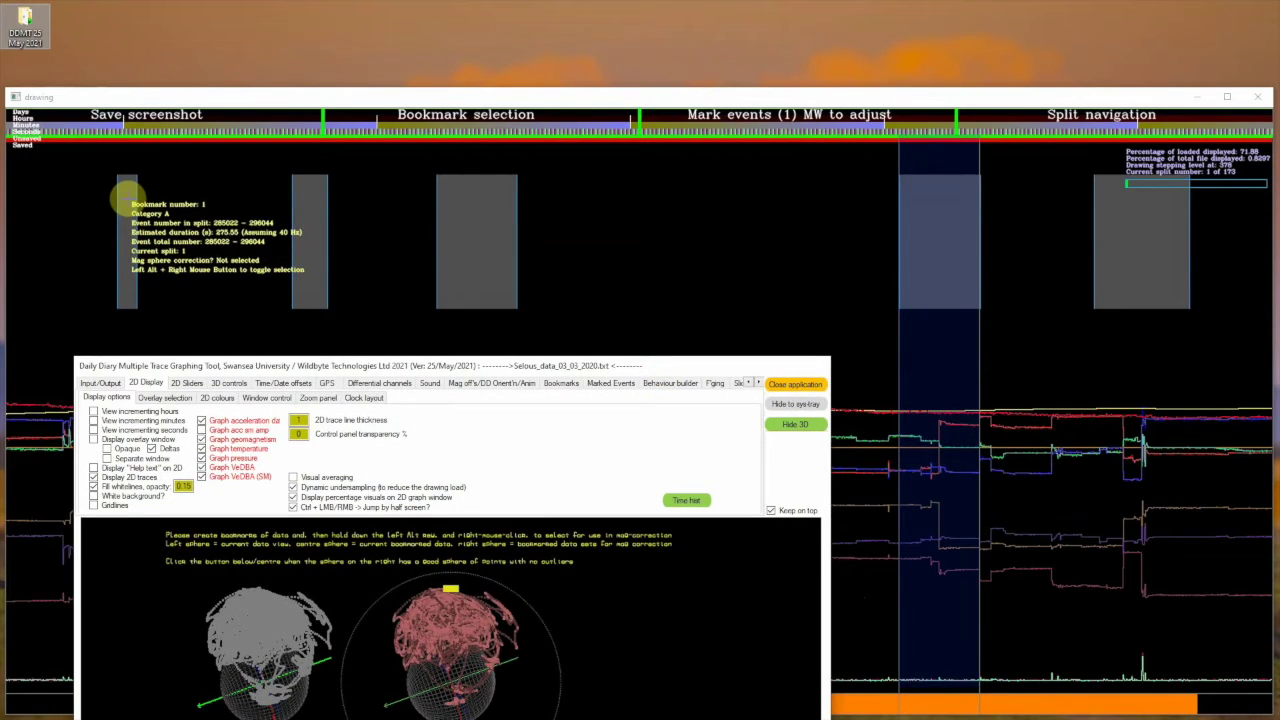
alt+right_click(129, 196)
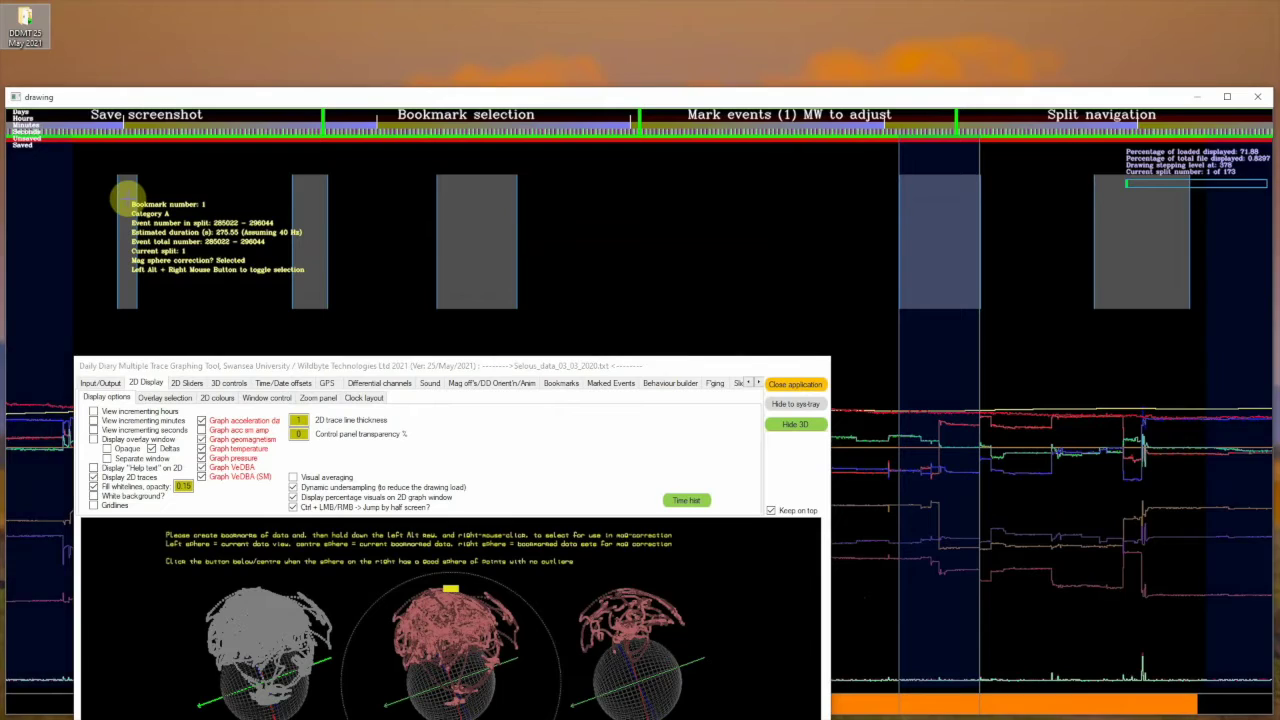
alt+right_click(309, 219)
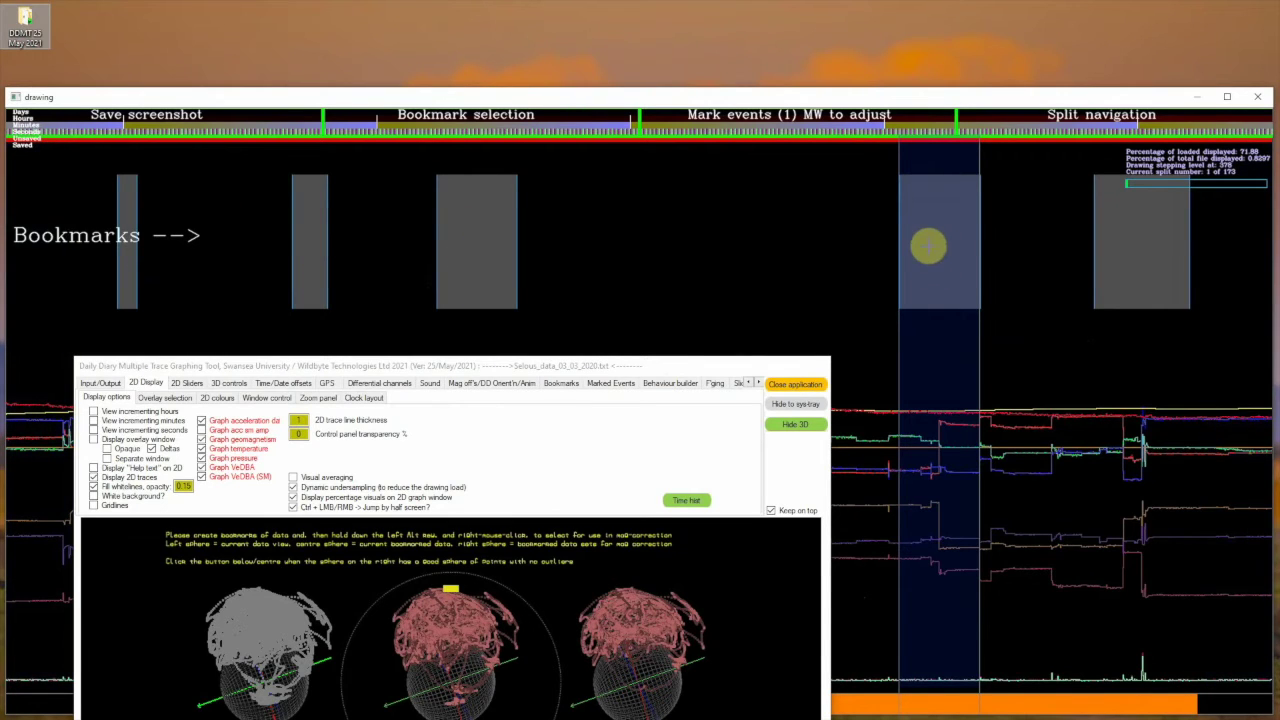
mouse_move(928, 244)
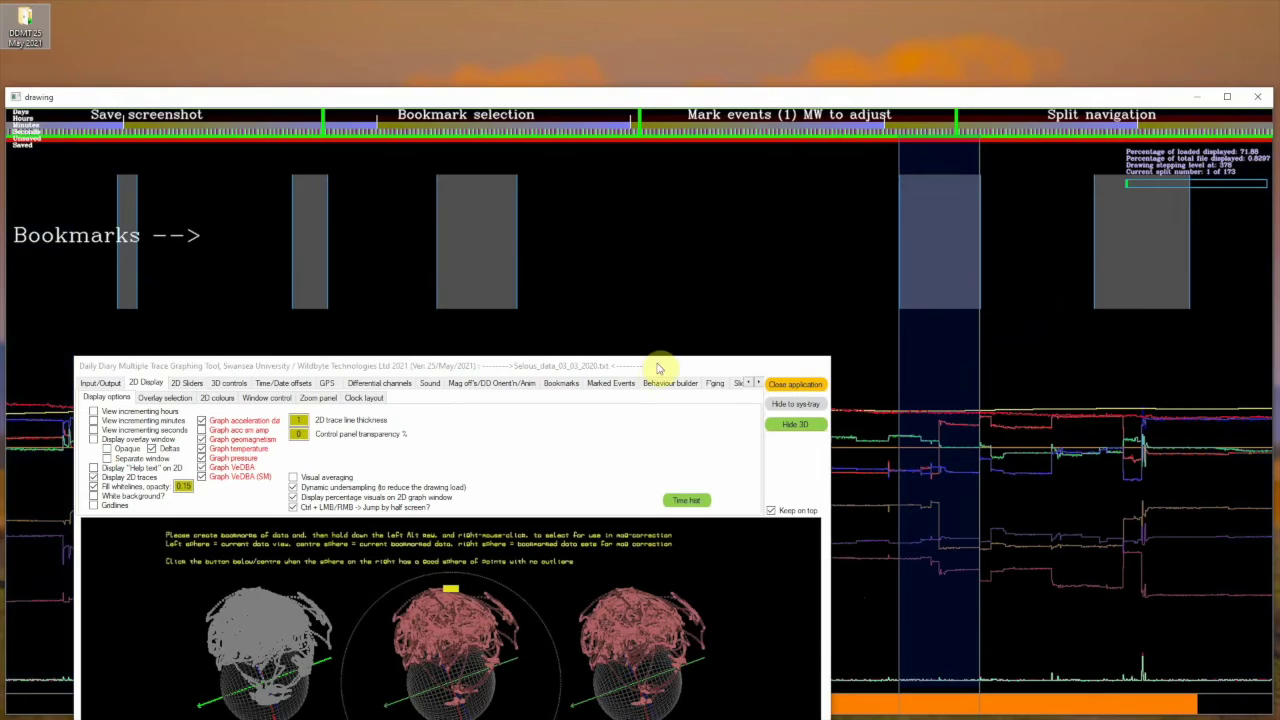
Inspect the combined point sphere, and remove bookmarks 1 and 2 from the mag sphere correction selection
drag(663, 366, 690, 168)
drag(263, 426, 435, 325)
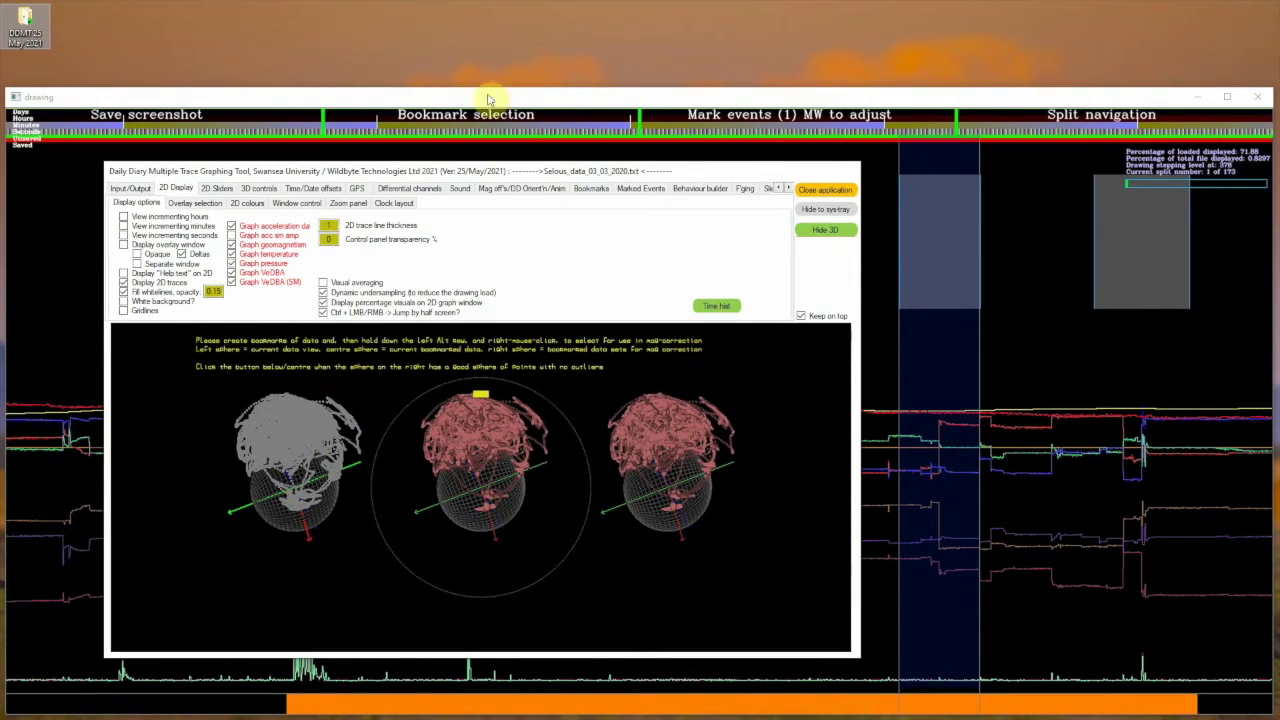
drag(696, 162, 793, 307)
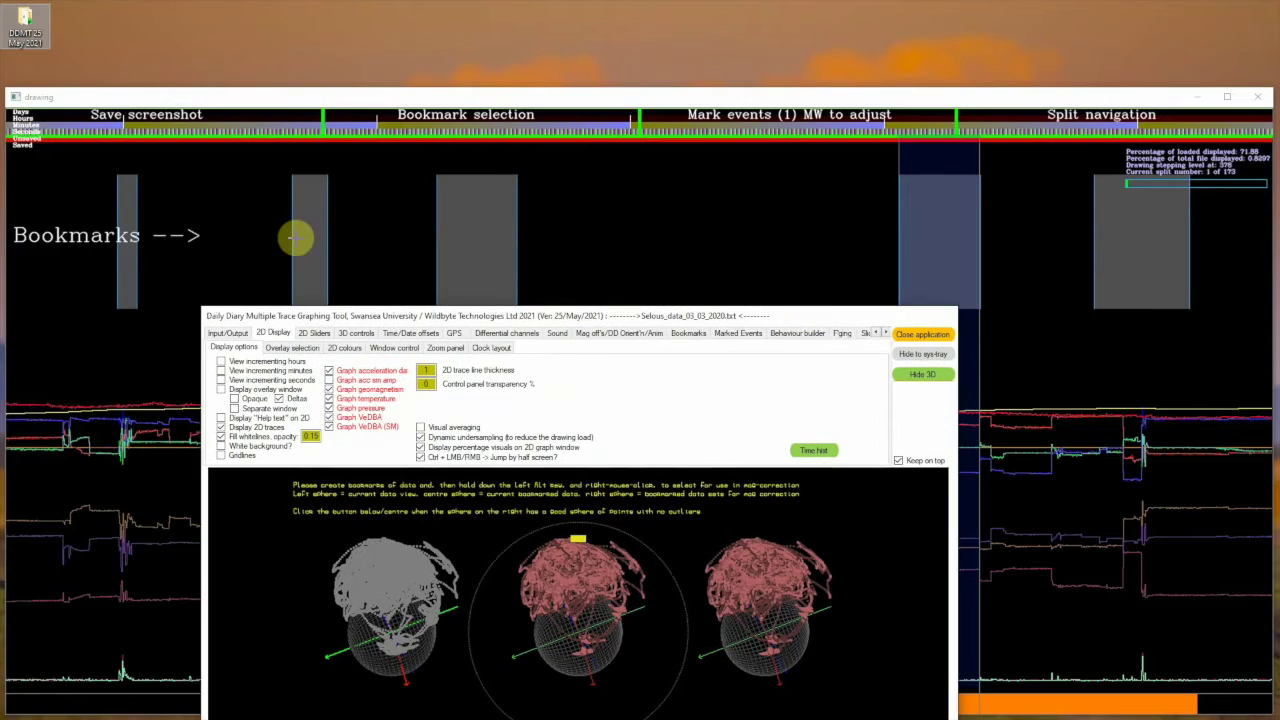
alt+right_click(120, 204)
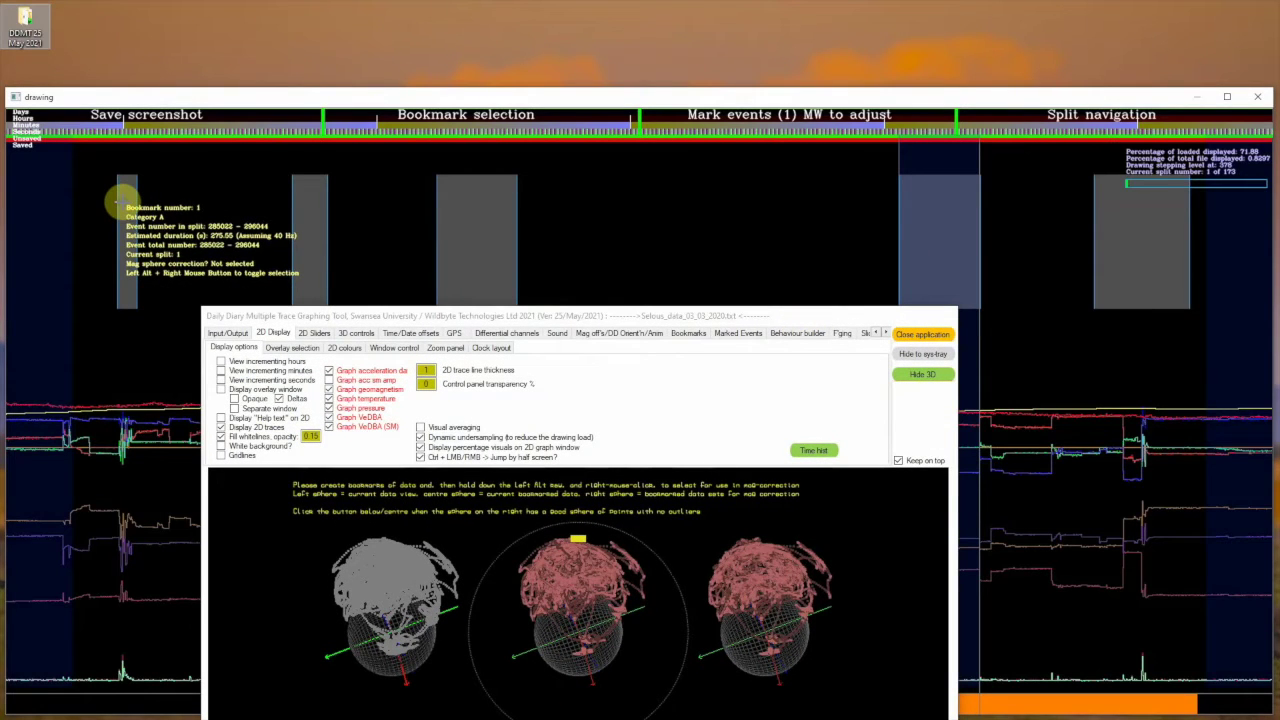
mouse_move(309, 210)
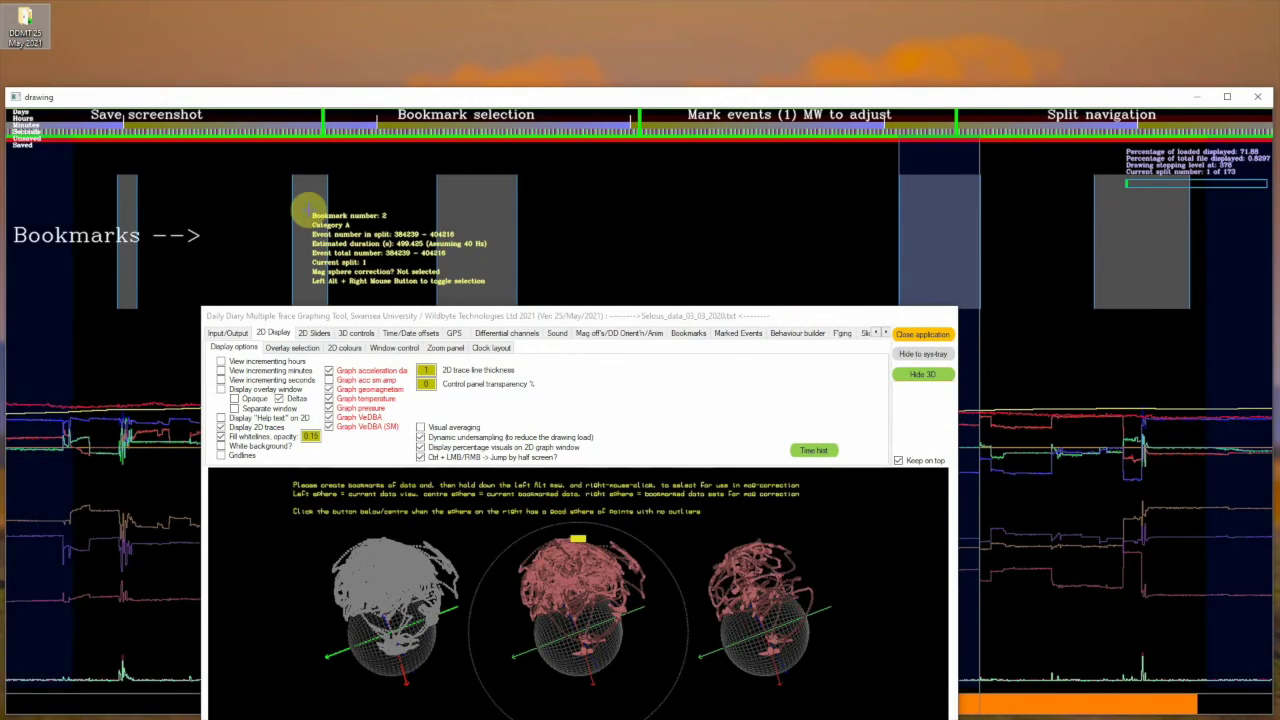
drag(821, 316, 688, 128)
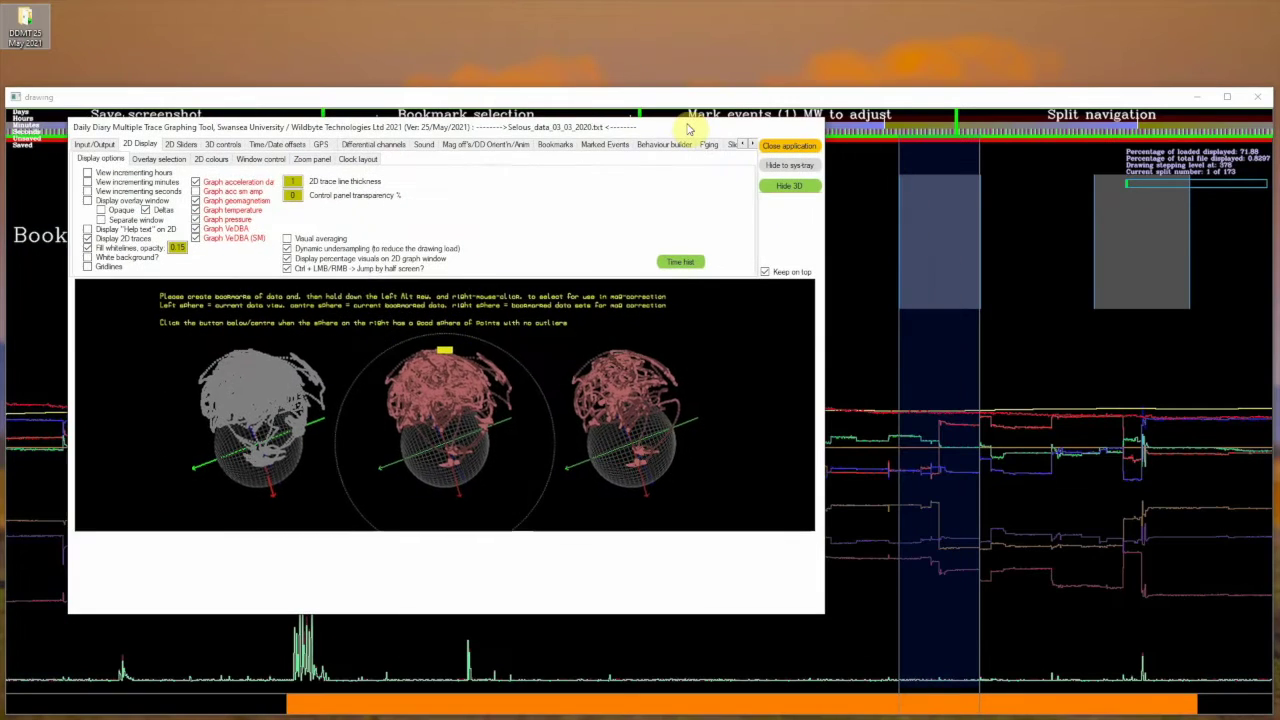
Run the magnetic correction on the selected bookmarks, apply it to the mag data and dismiss the completion notice
click(445, 353)
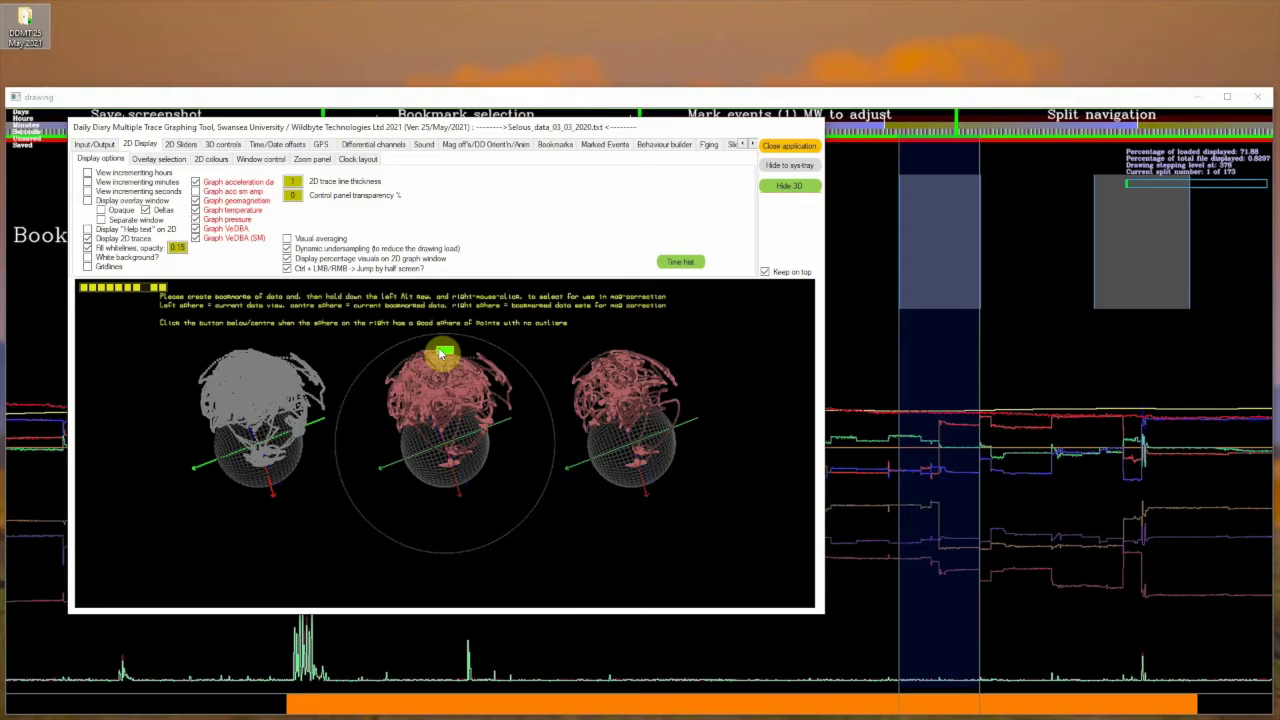
click(443, 352)
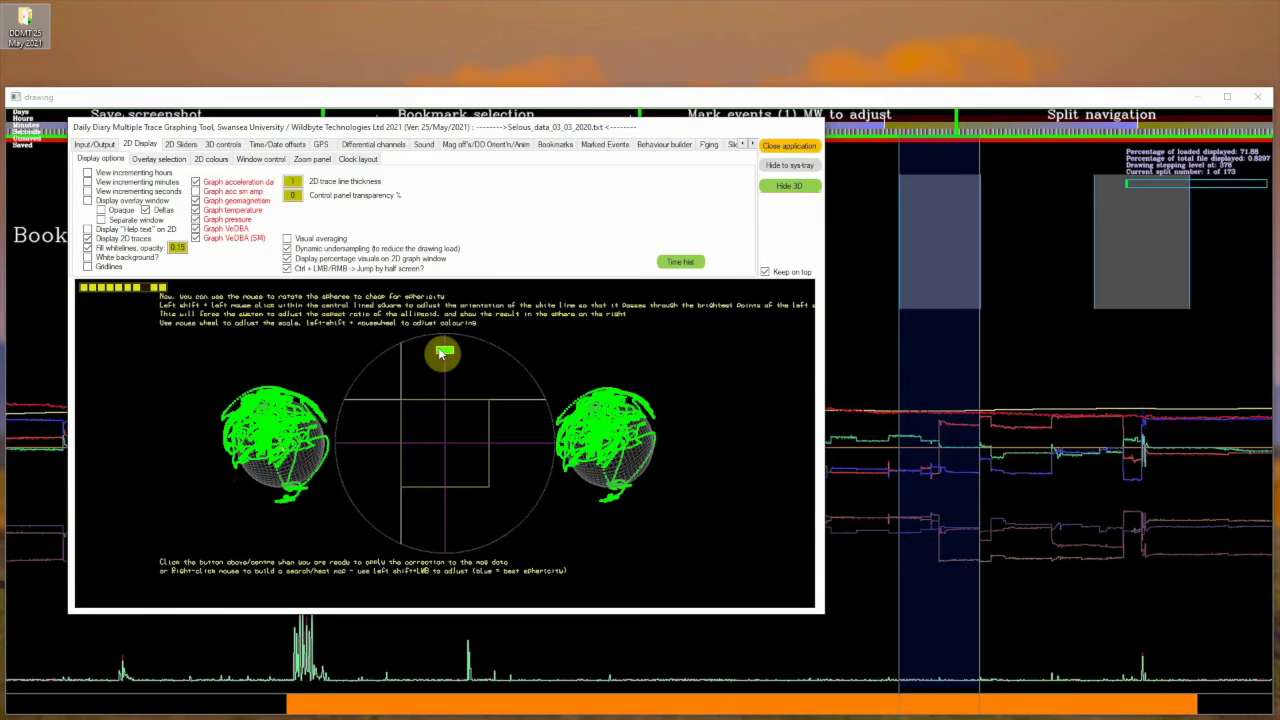
click(443, 352)
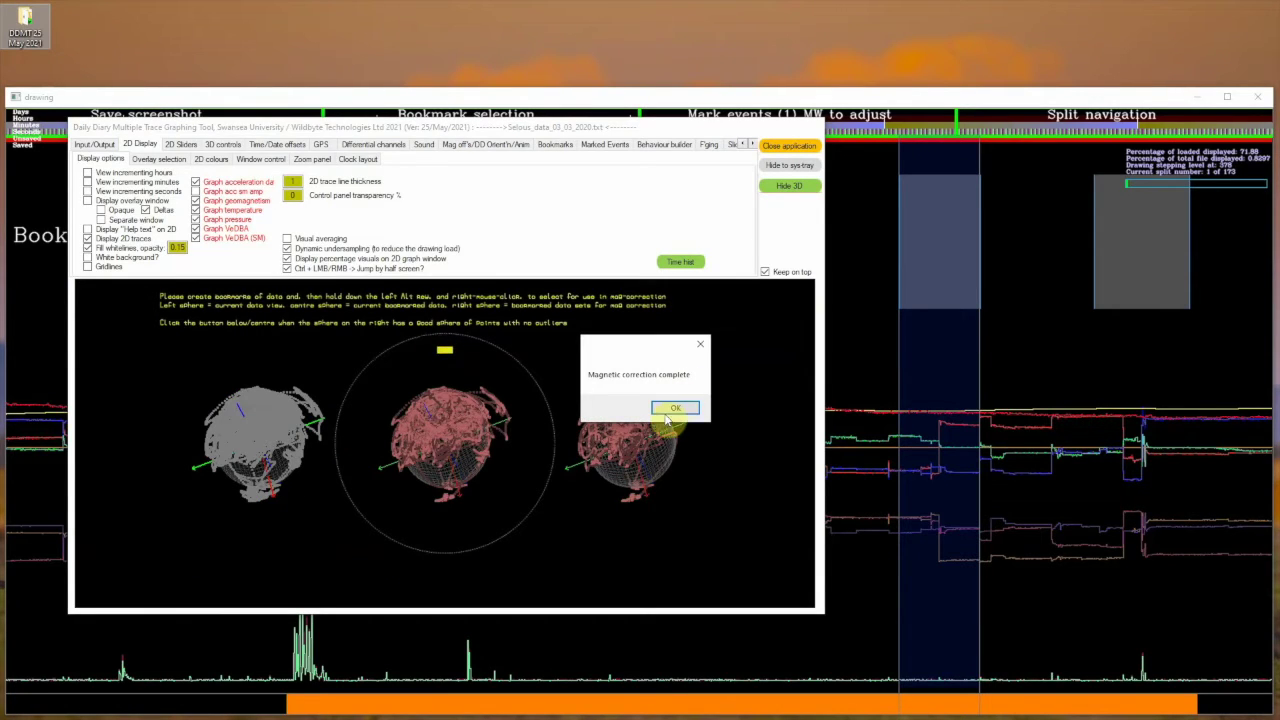
click(675, 408)
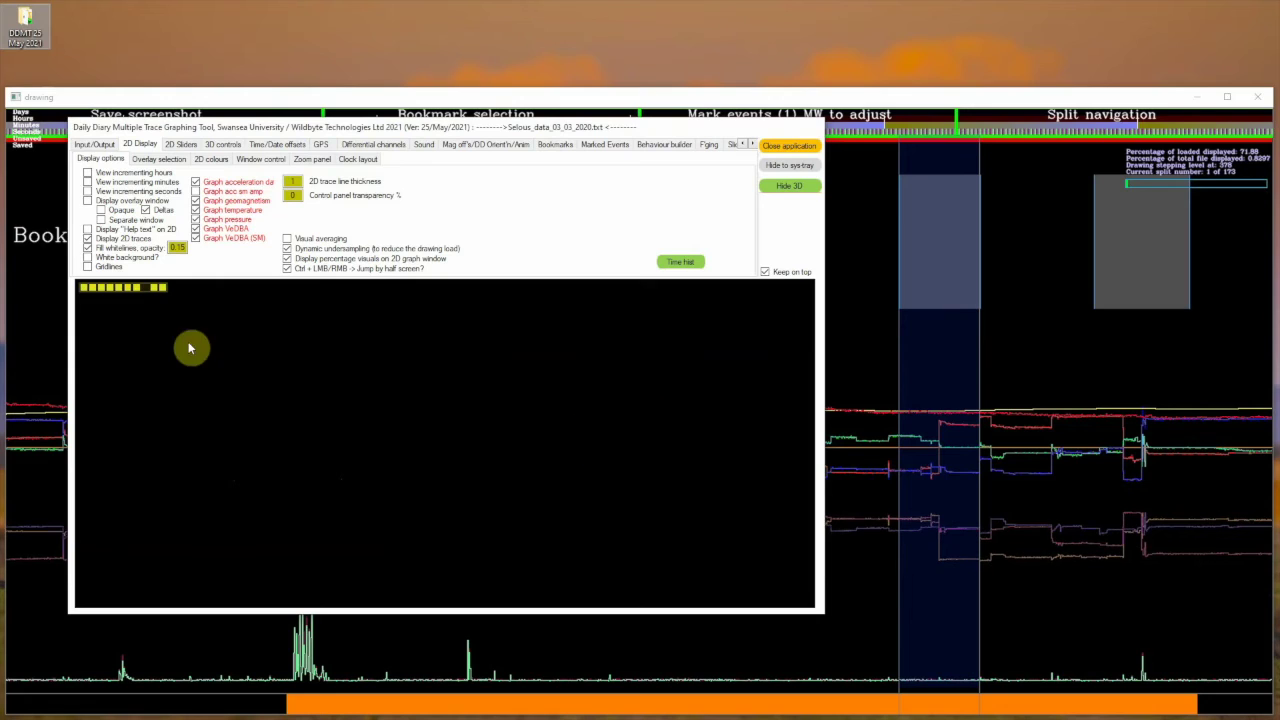
click(137, 288)
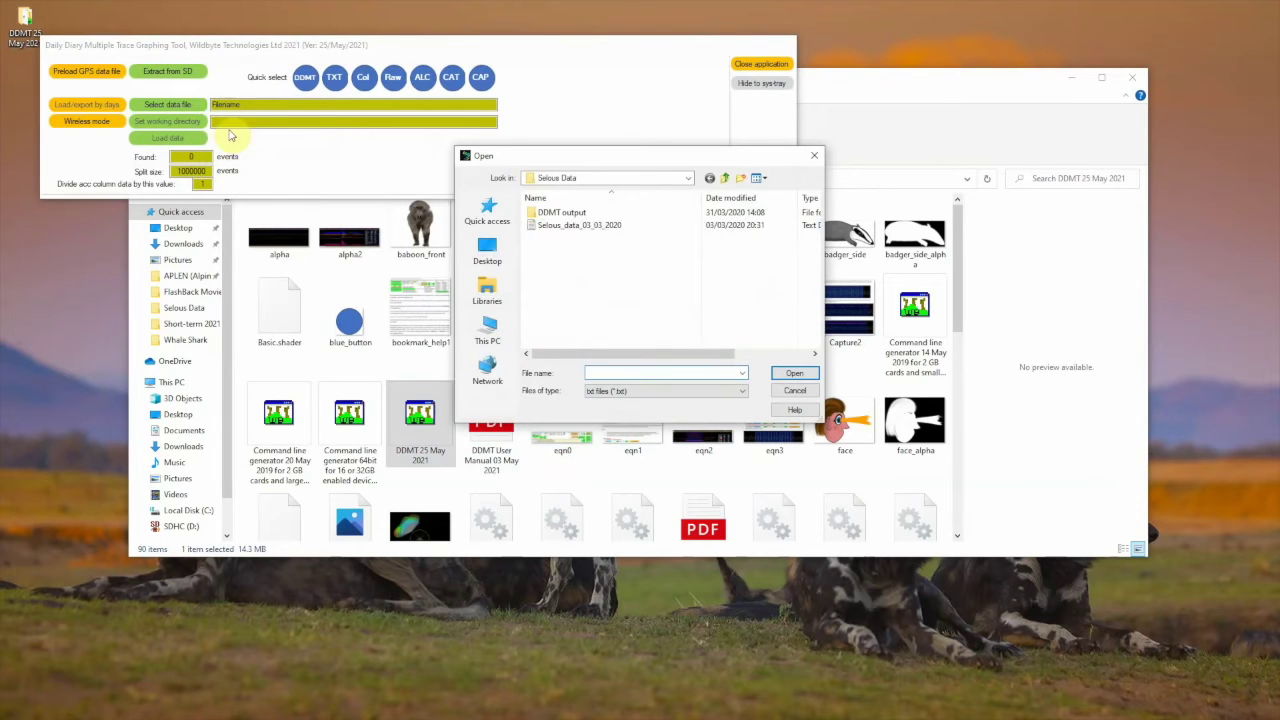
Load the Selous_data_03_03_2020 data file again in the restarted application
click(560, 225)
click(791, 371)
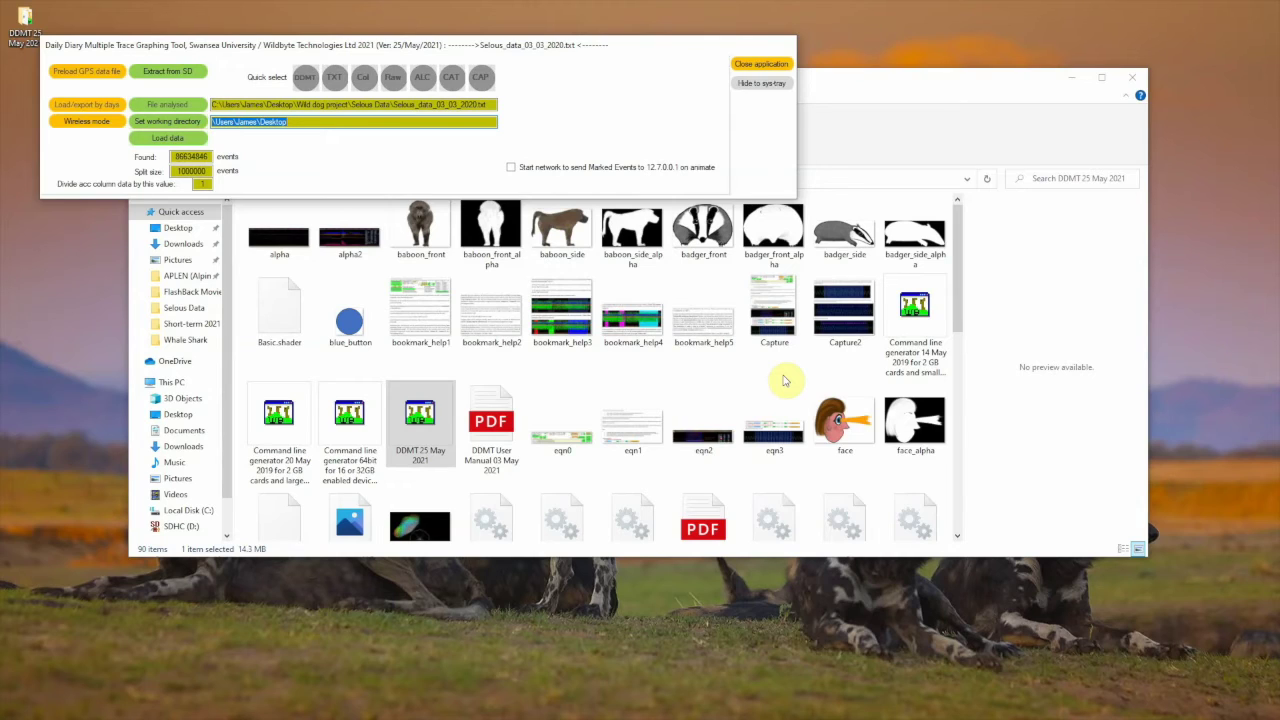
click(186, 143)
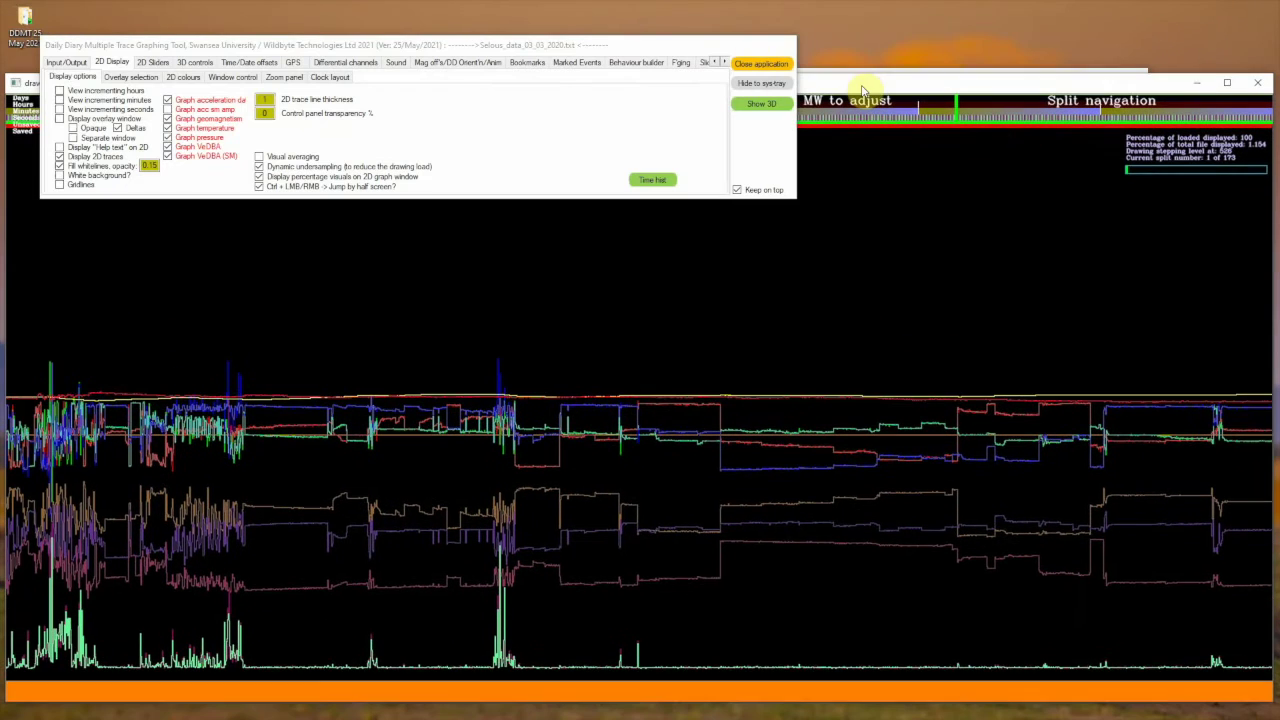
Use split navigation to load split 101 of the data file, and step back to load split 97
click(1087, 108)
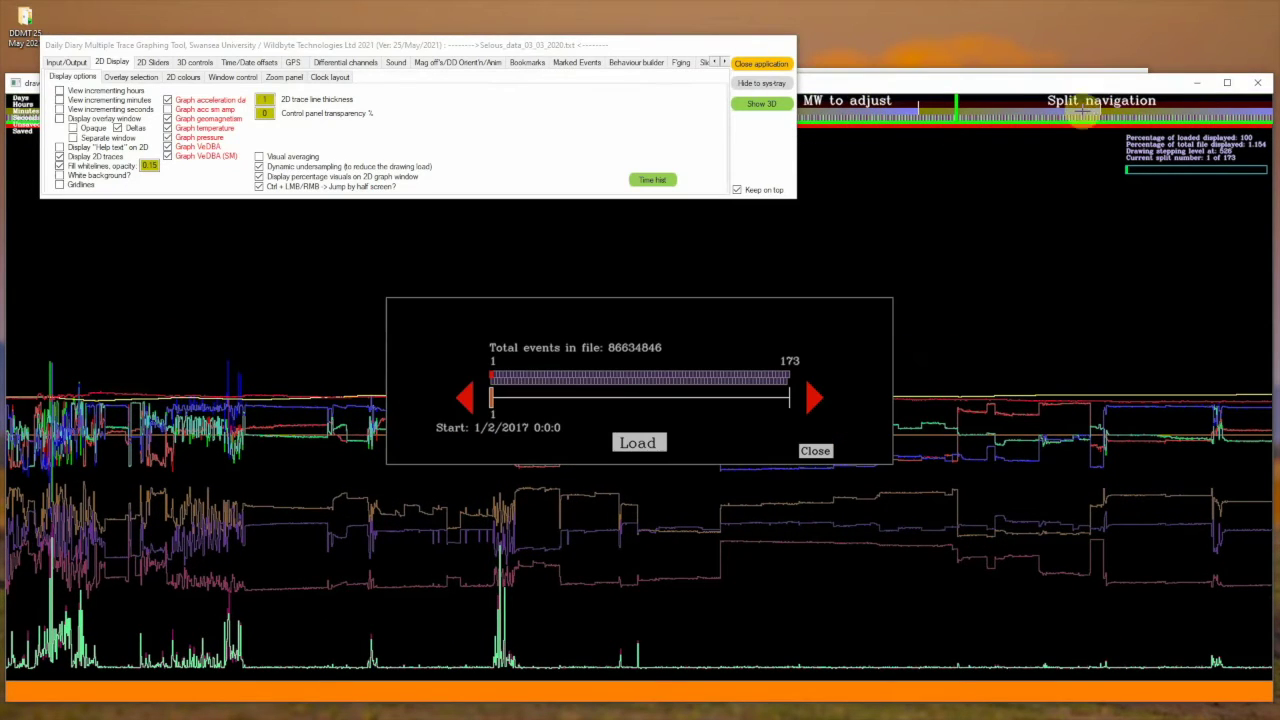
drag(491, 396, 667, 393)
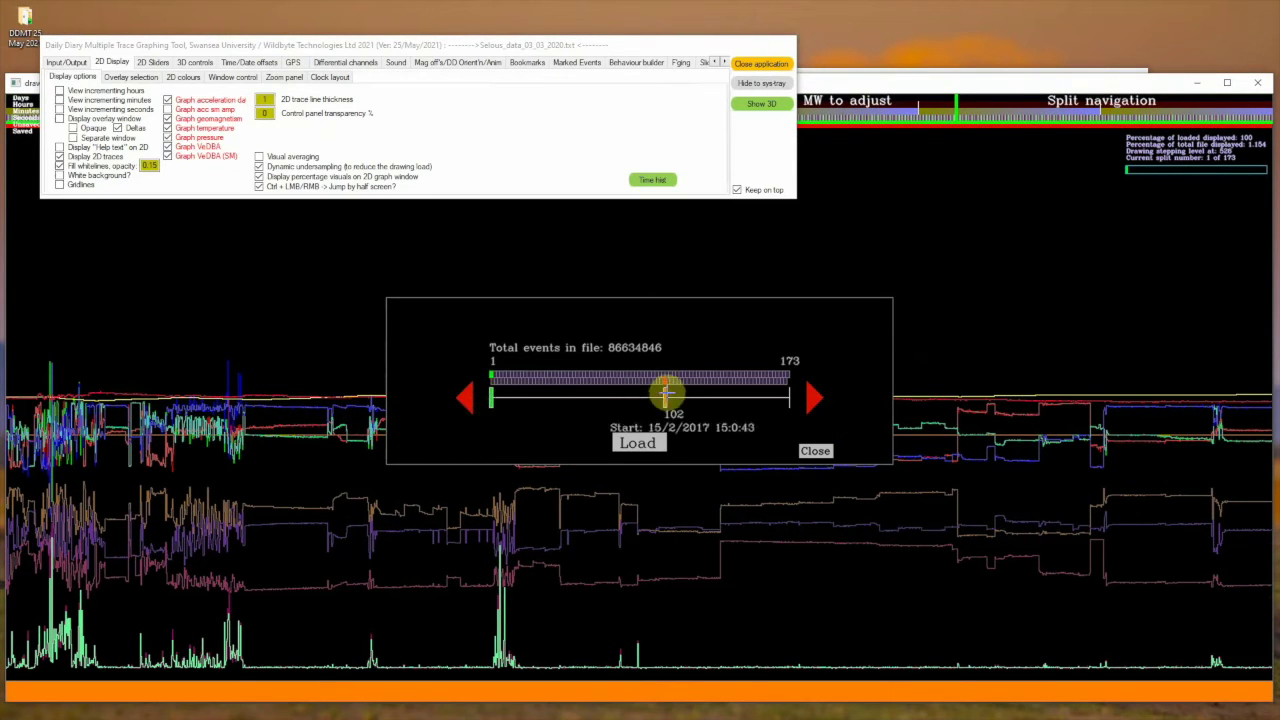
click(648, 438)
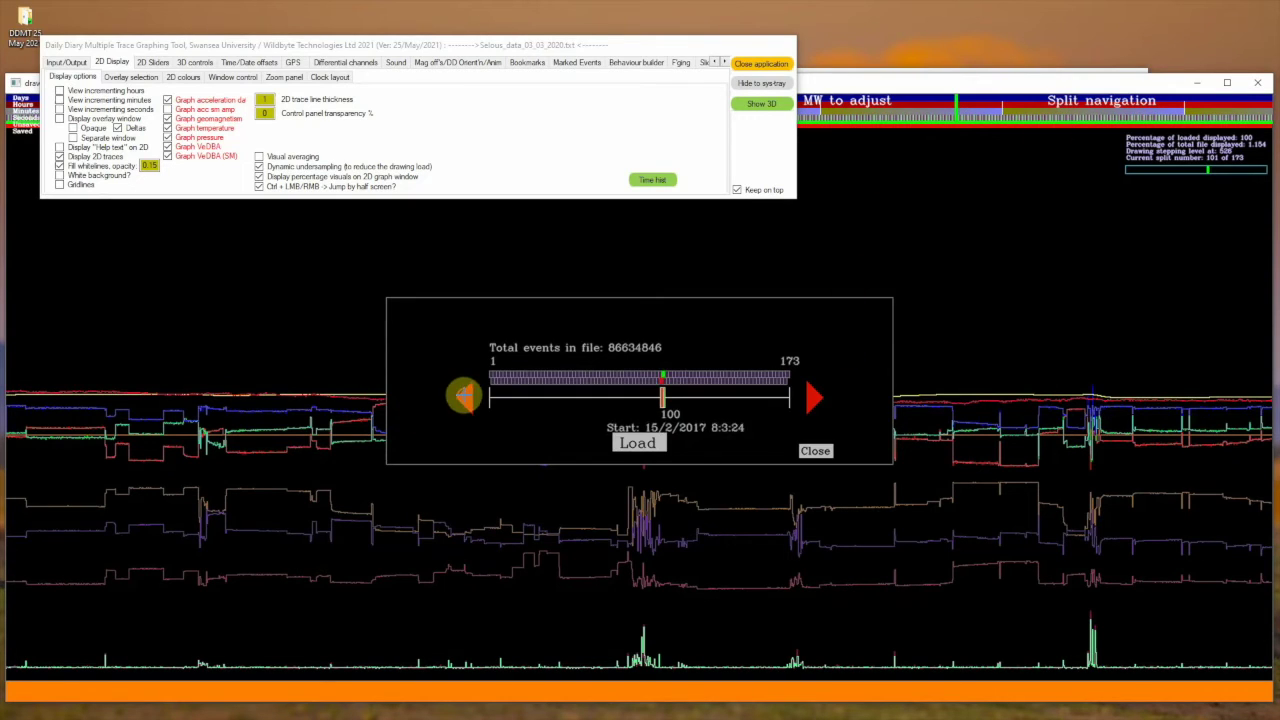
click(464, 397)
click(637, 442)
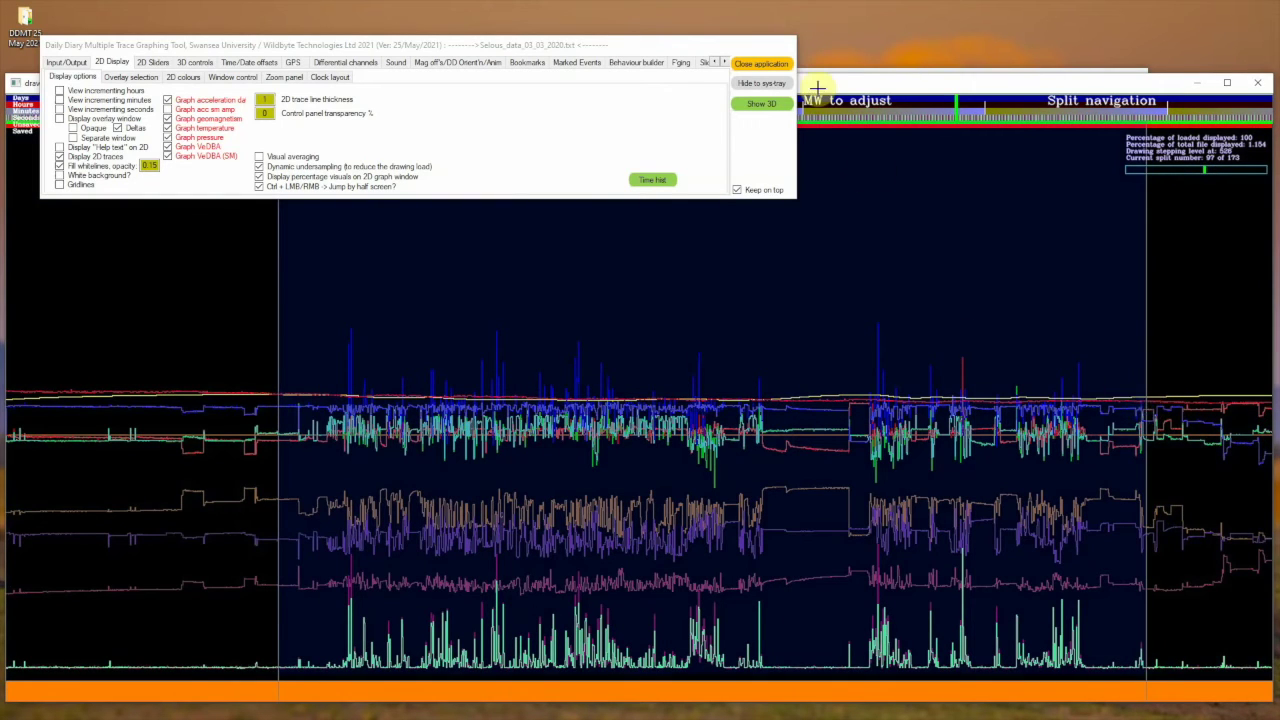
Show the 3D view, initiate the magnetometer correction algorithm and orbit the current data's point cloud to compare it with the reference sphere
click(752, 104)
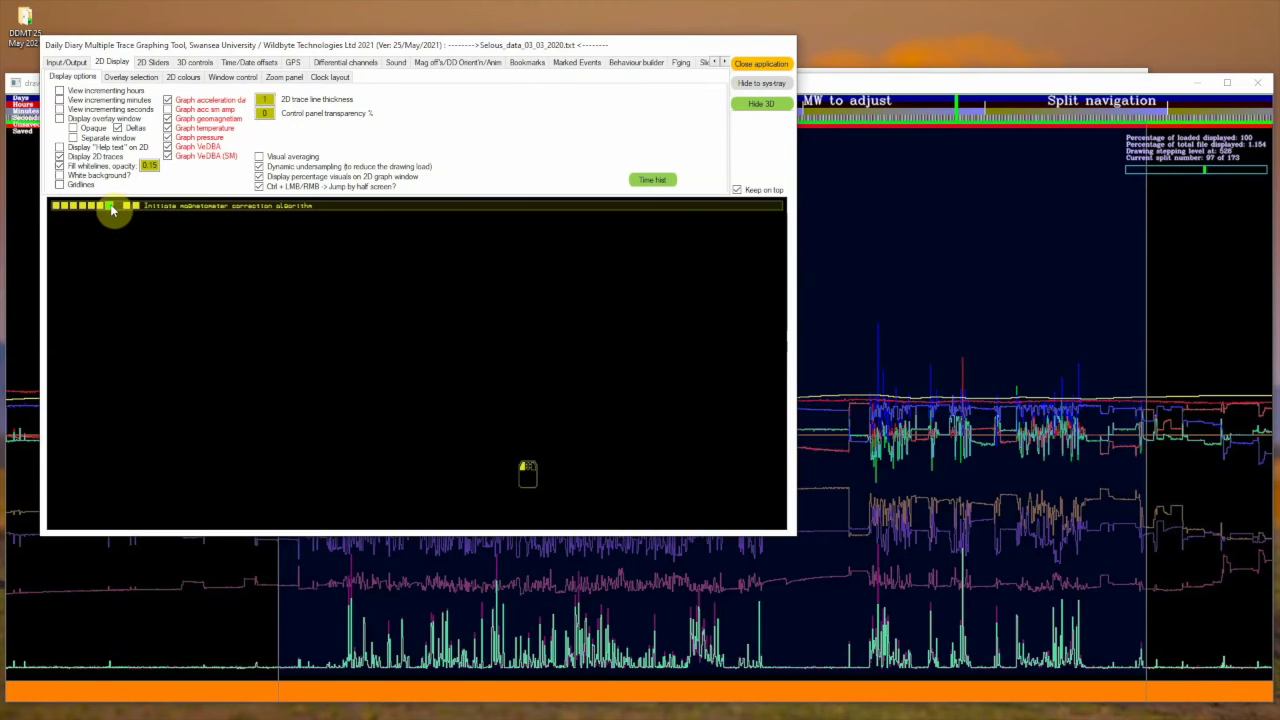
click(112, 208)
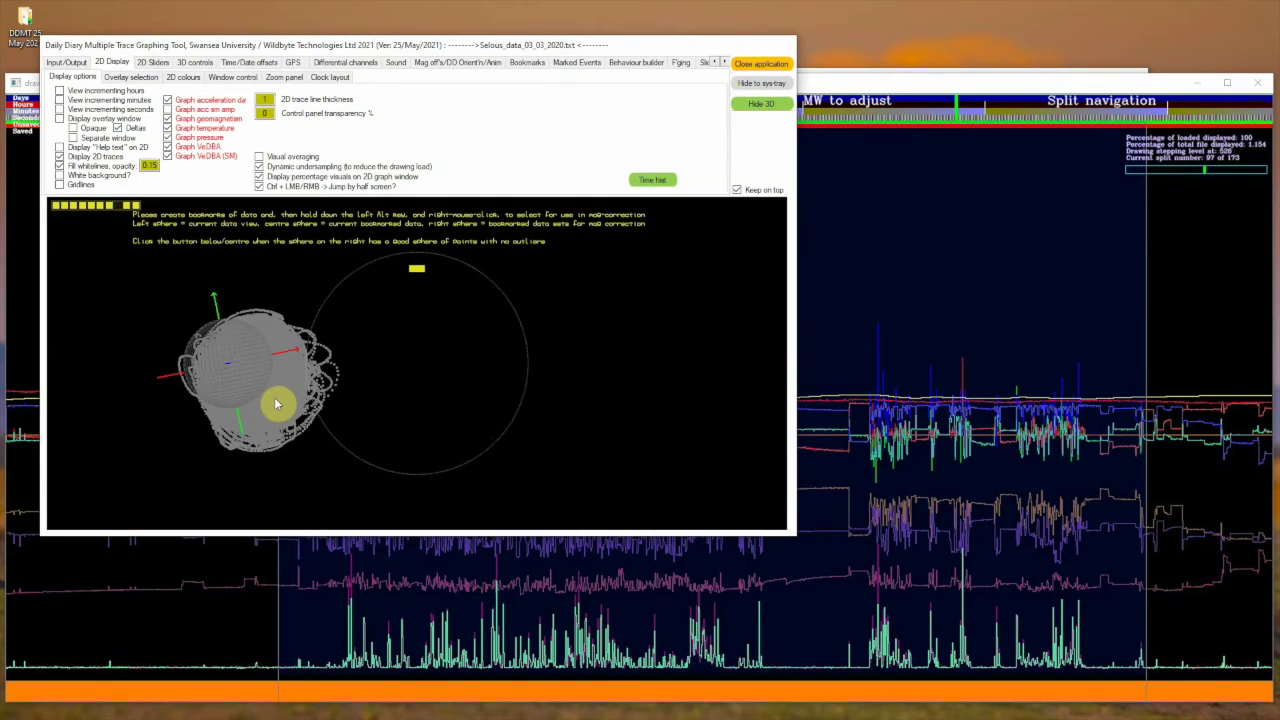
drag(277, 404, 358, 415)
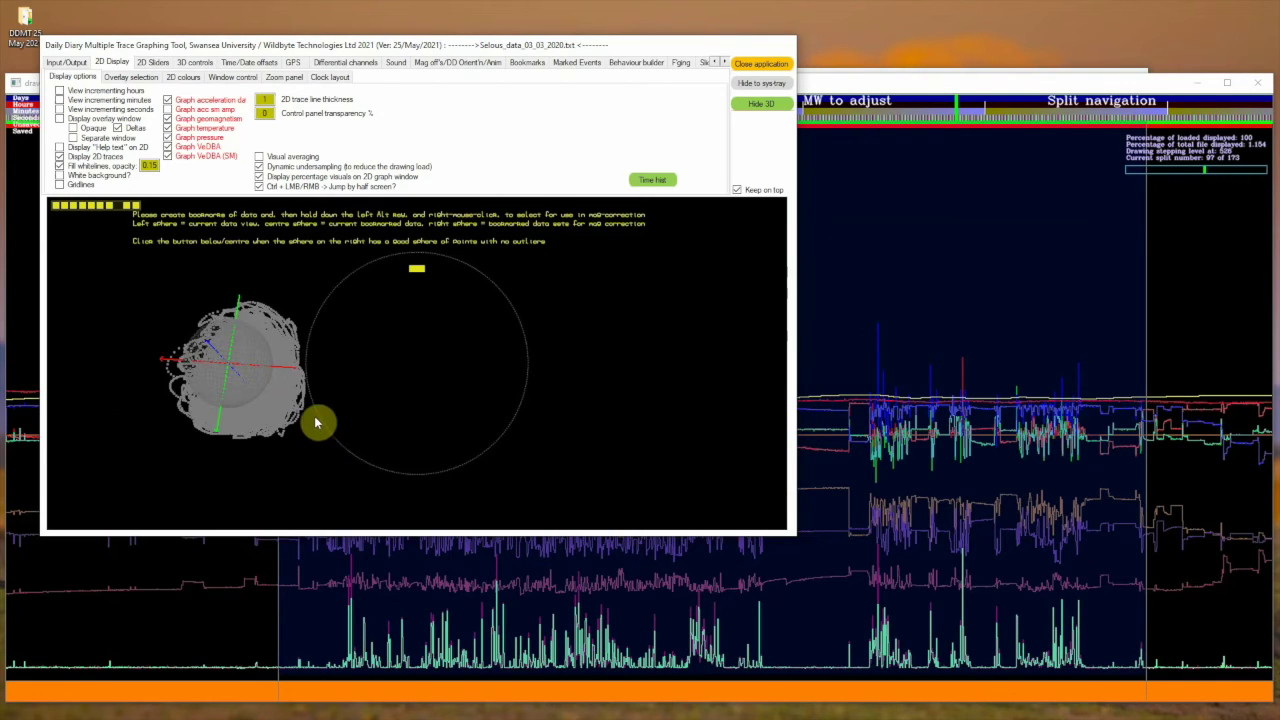
drag(259, 432, 444, 281)
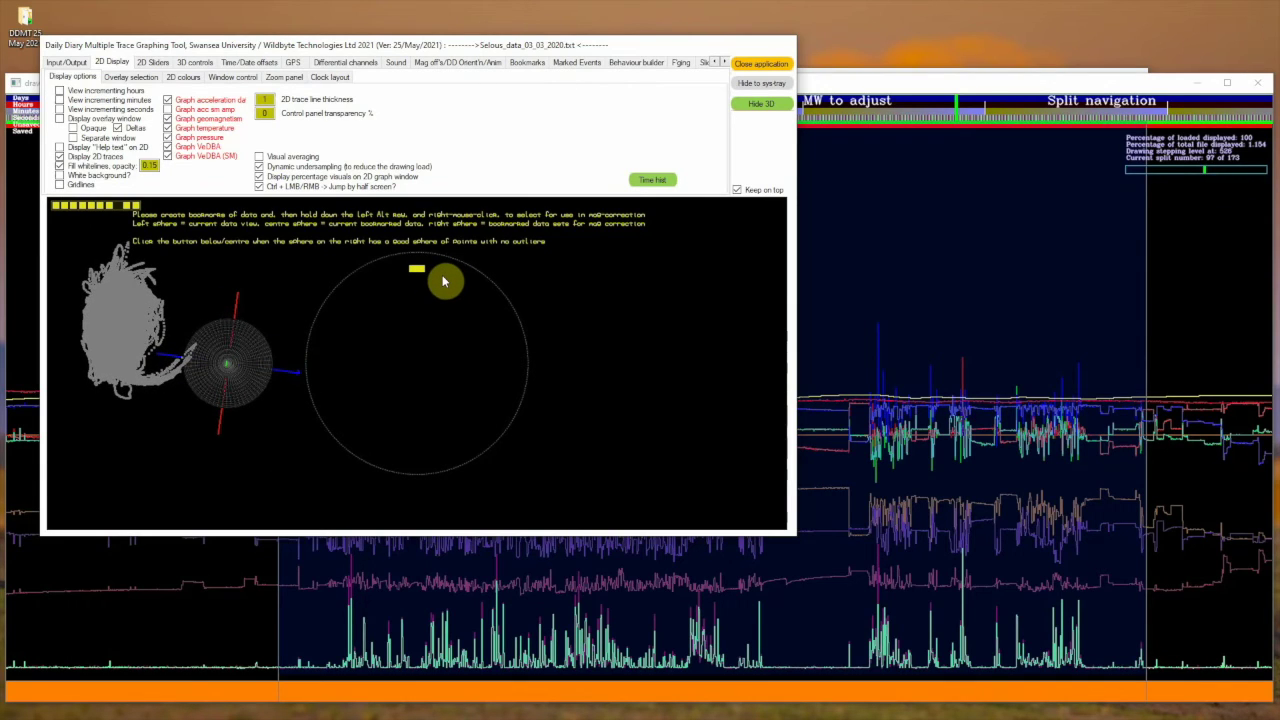
drag(444, 281, 446, 283)
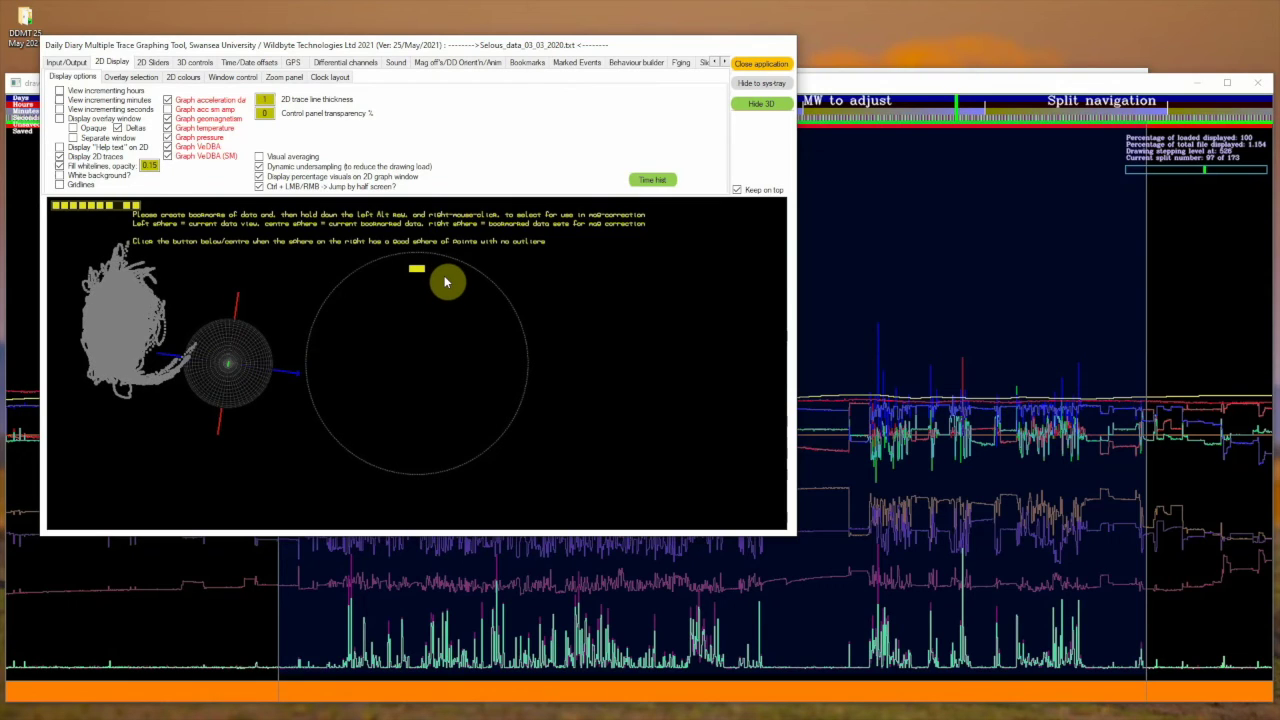
drag(446, 282, 446, 282)
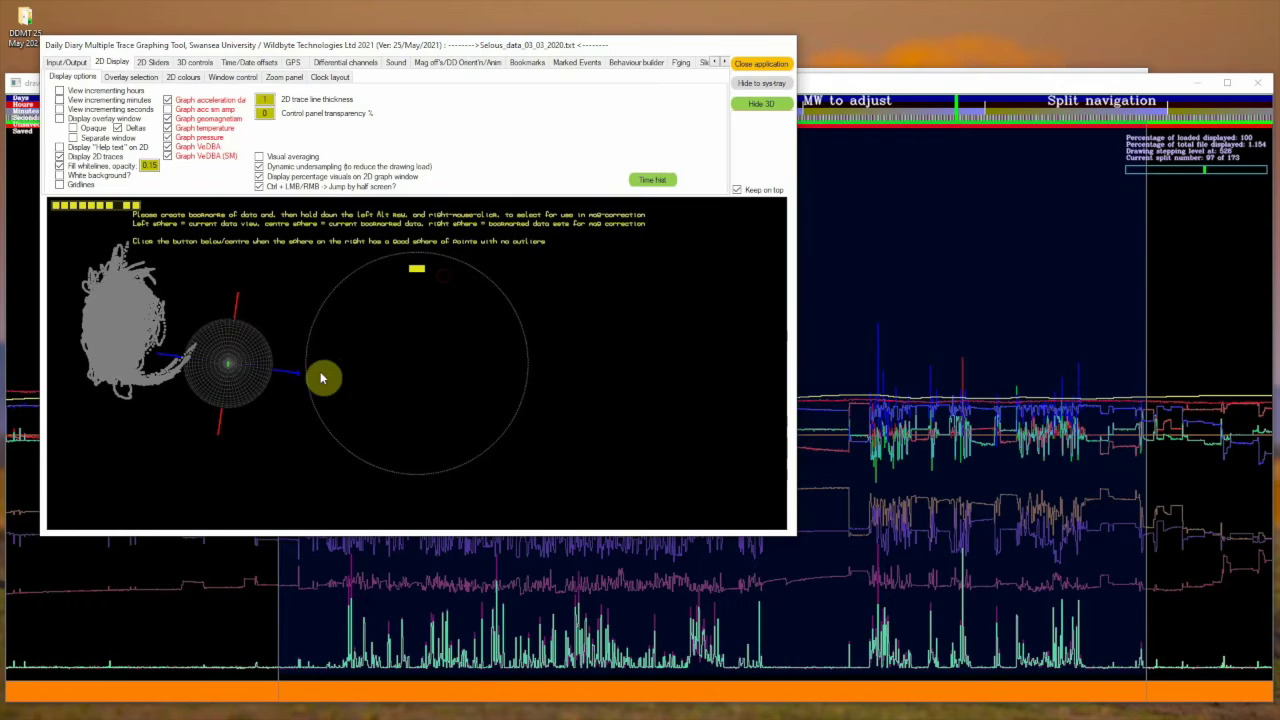
mouse_move(248, 437)
mouse_down()
mouse_move(317, 449)
mouse_move(189, 466)
mouse_move(256, 467)
mouse_move(228, 436)
mouse_up()
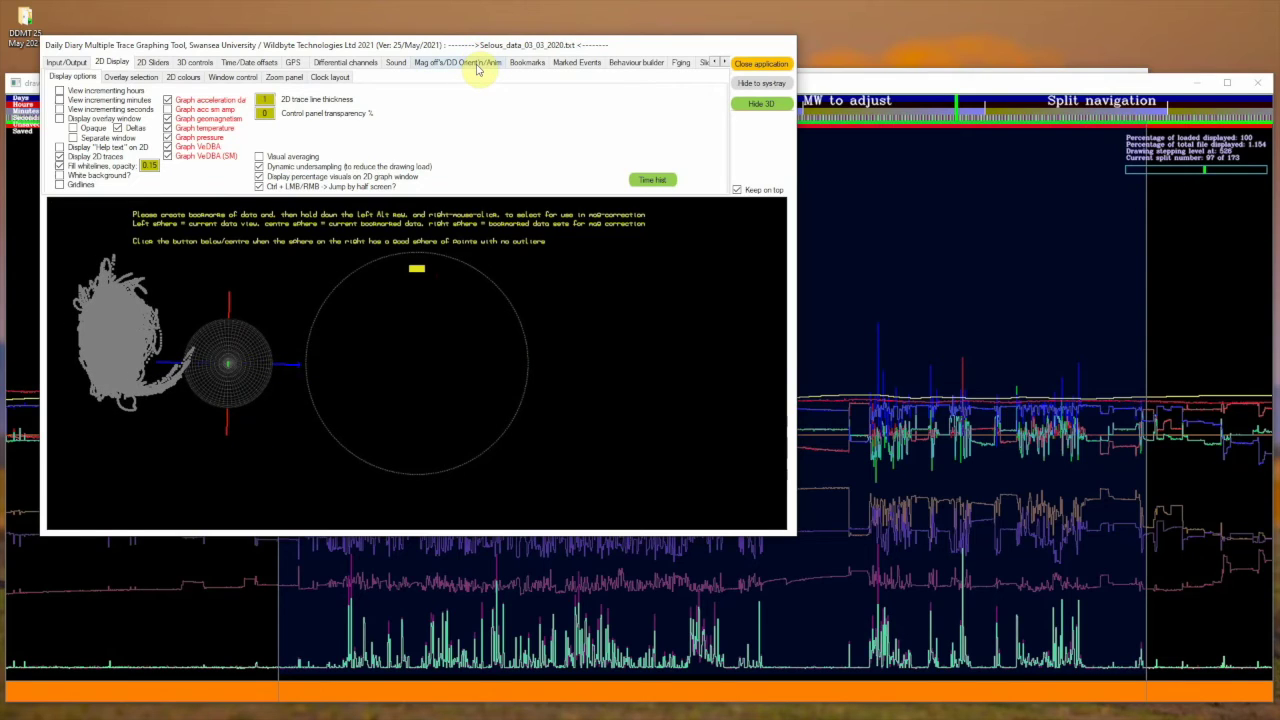
Apply a Geomag Z magnetometer offset of -1500, and change it to -2000 to move the points towards the sphere's centre
click(478, 64)
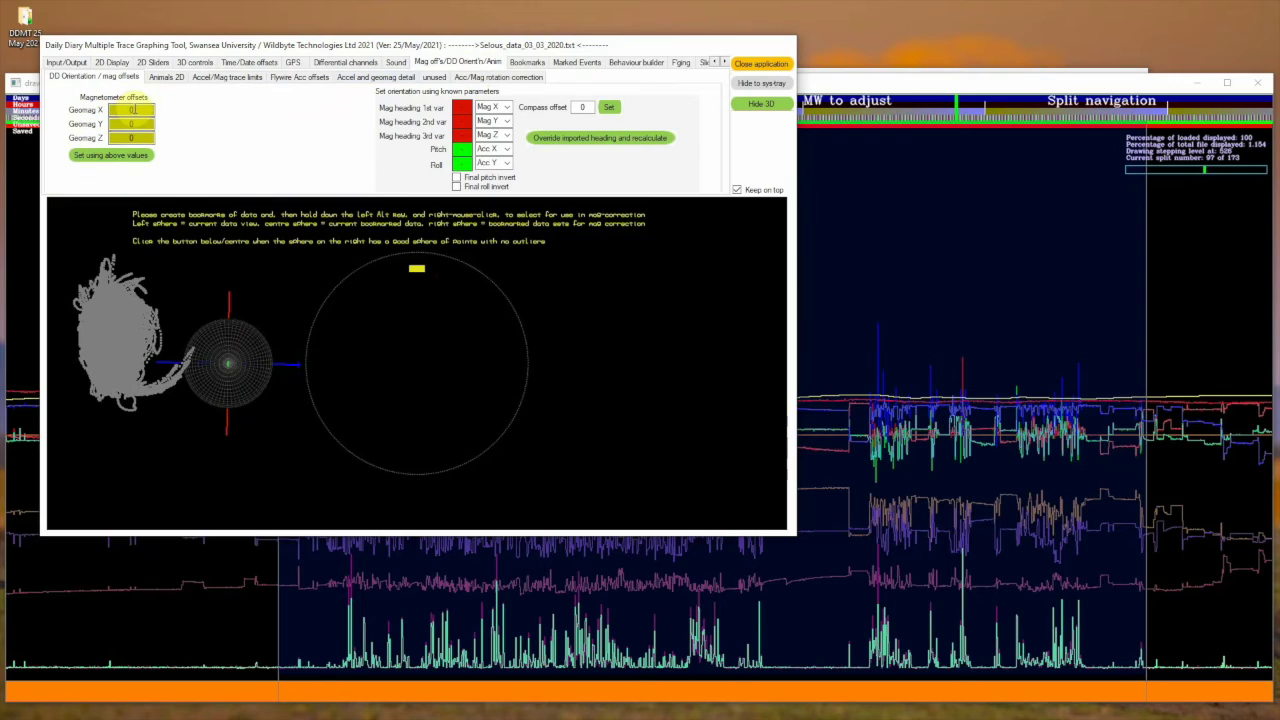
click(131, 329)
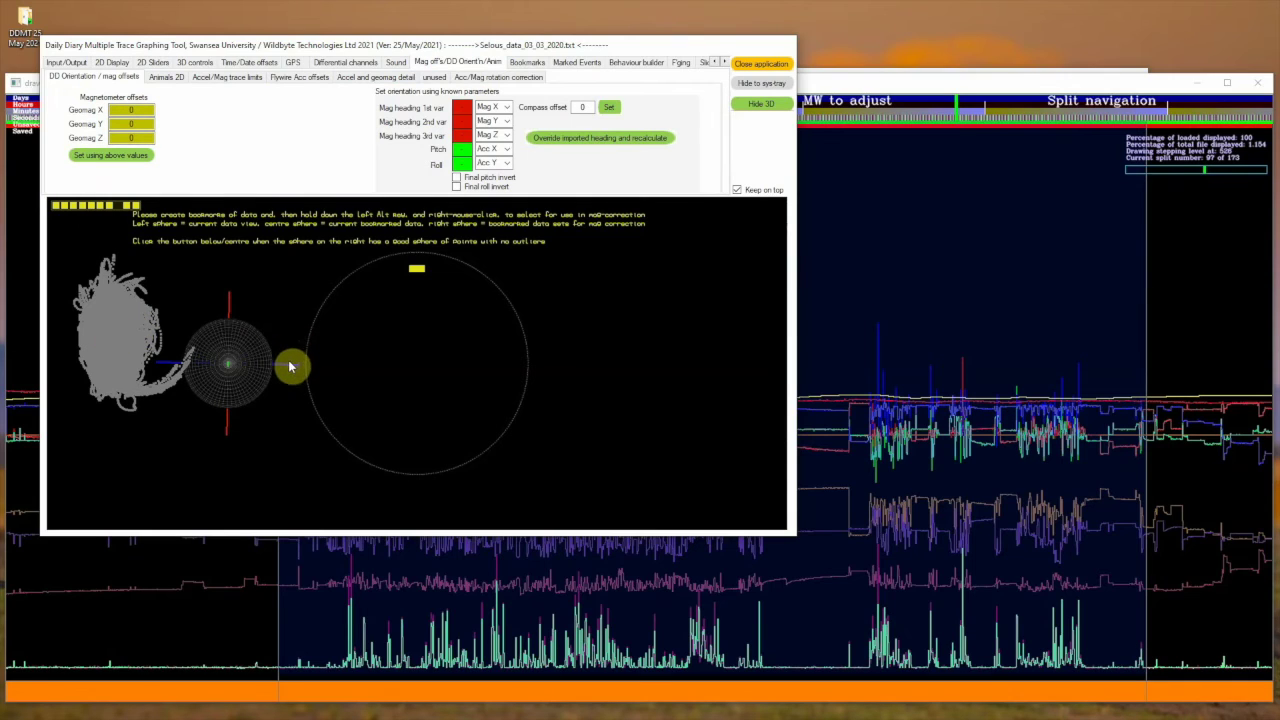
click(145, 112)
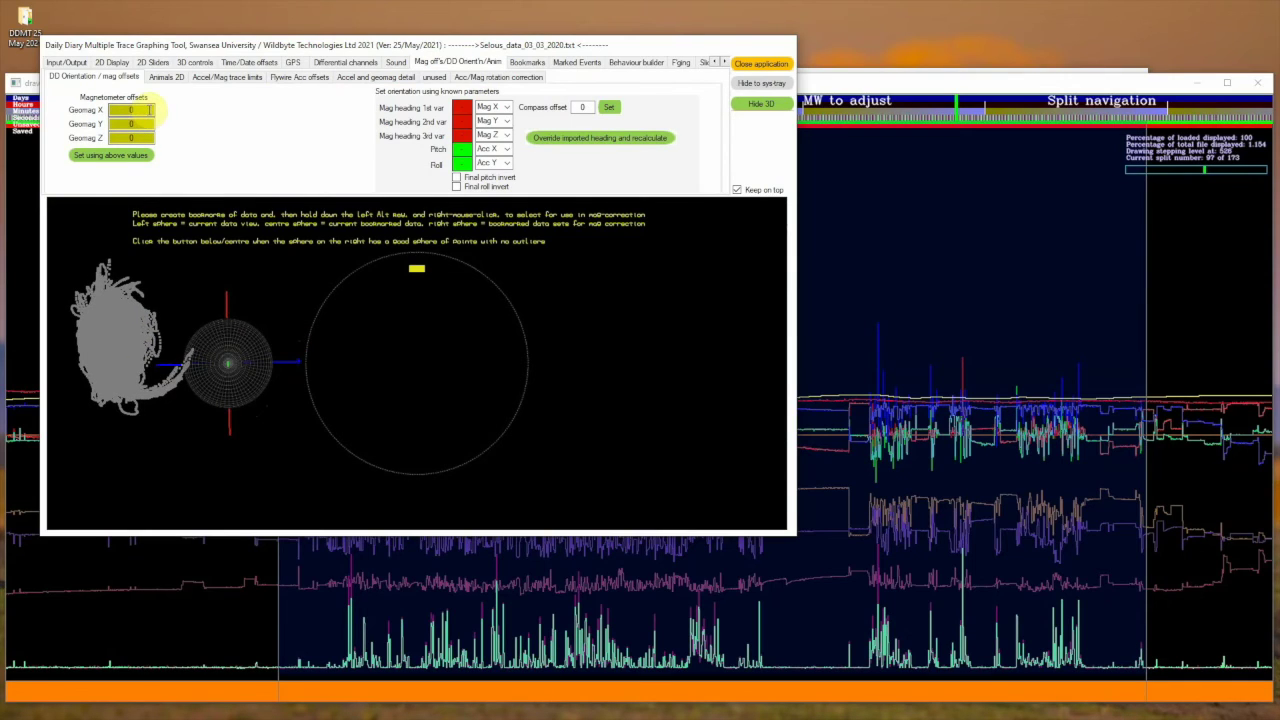
click(143, 124)
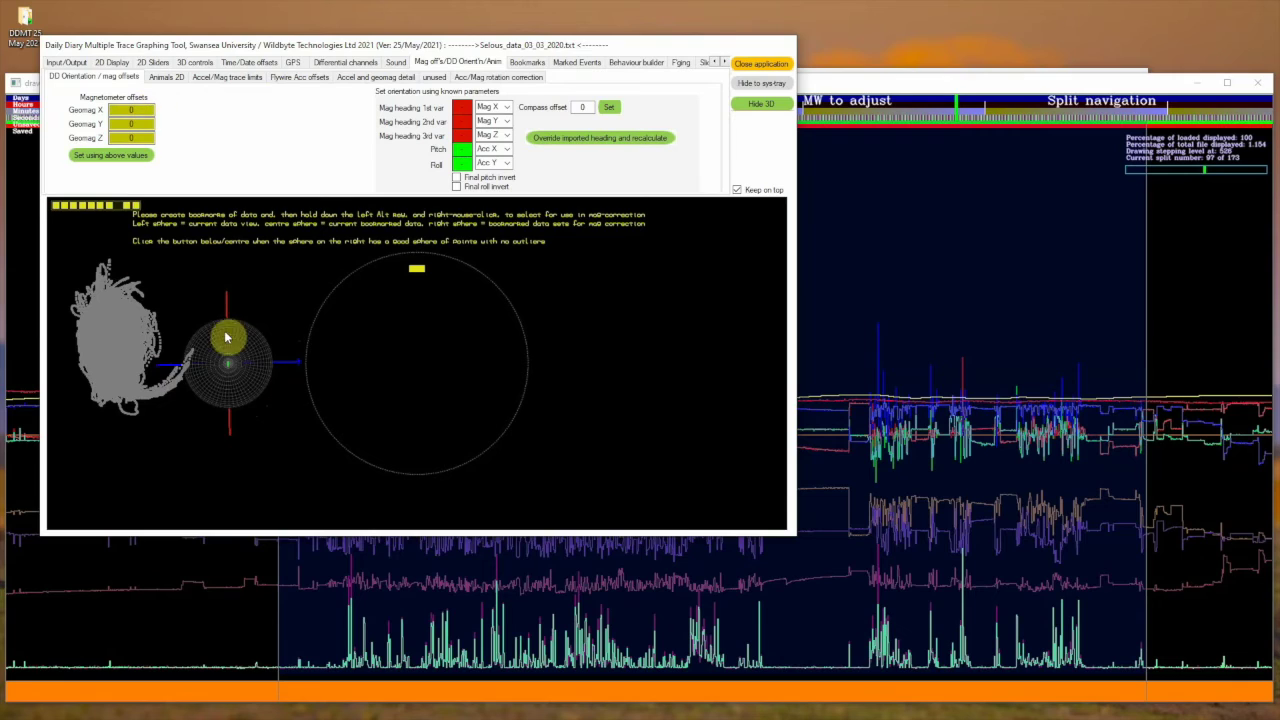
click(131, 139)
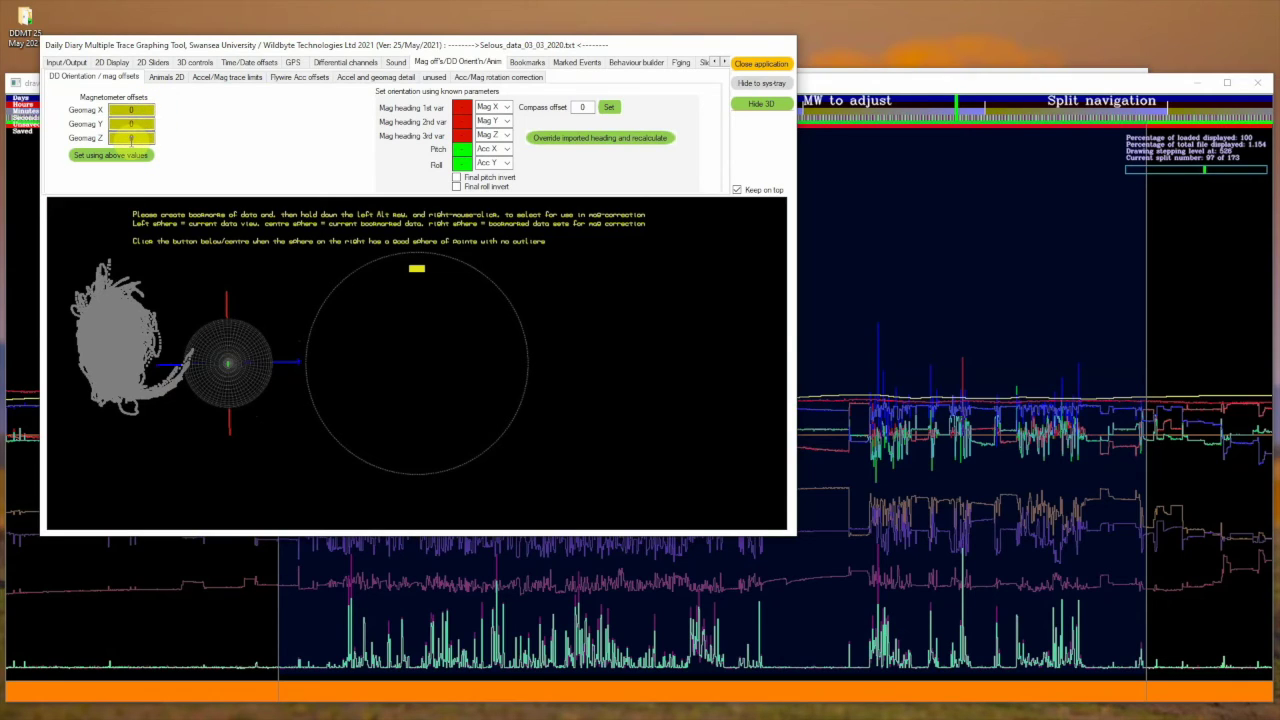
click(131, 139)
click(95, 155)
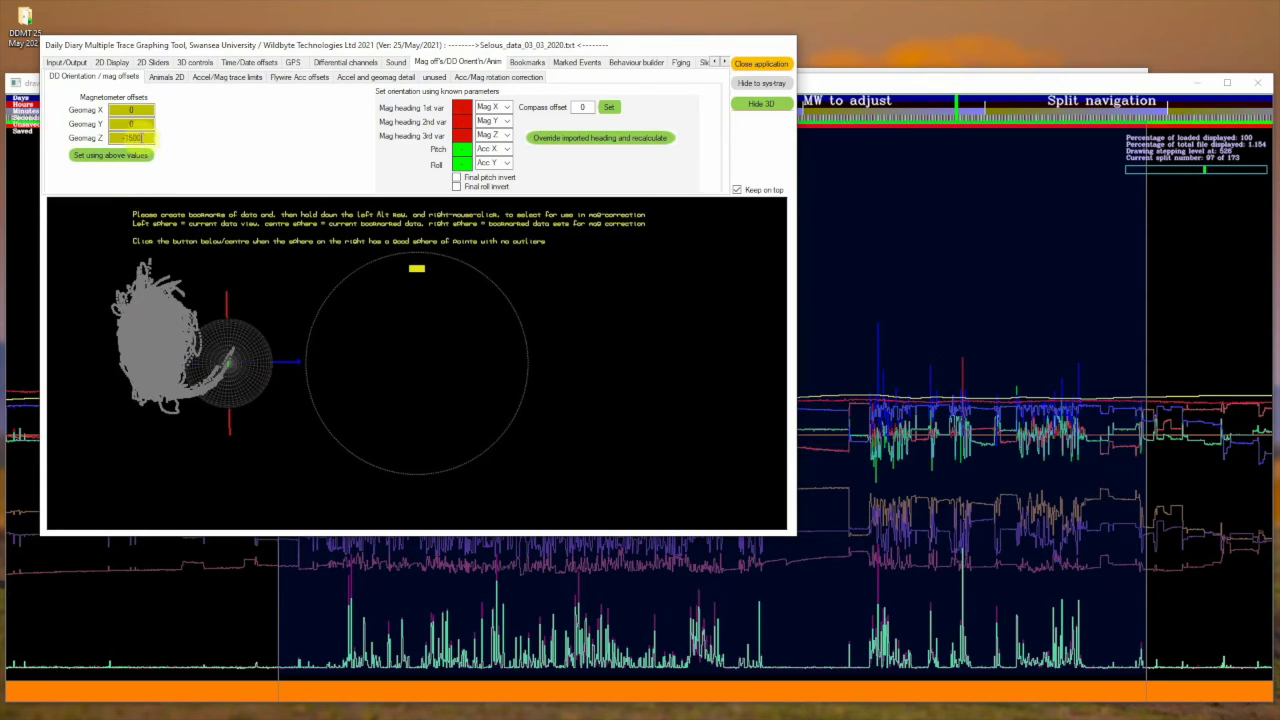
drag(145, 137, 117, 137)
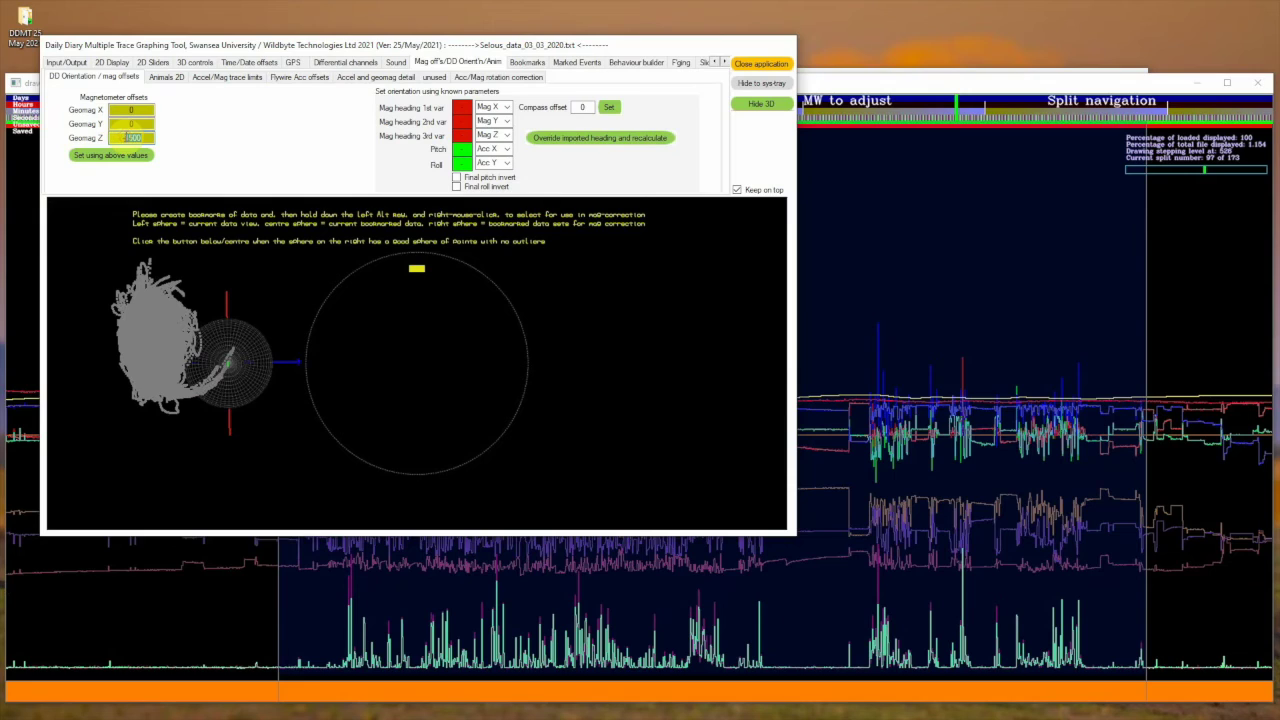
text(2000)
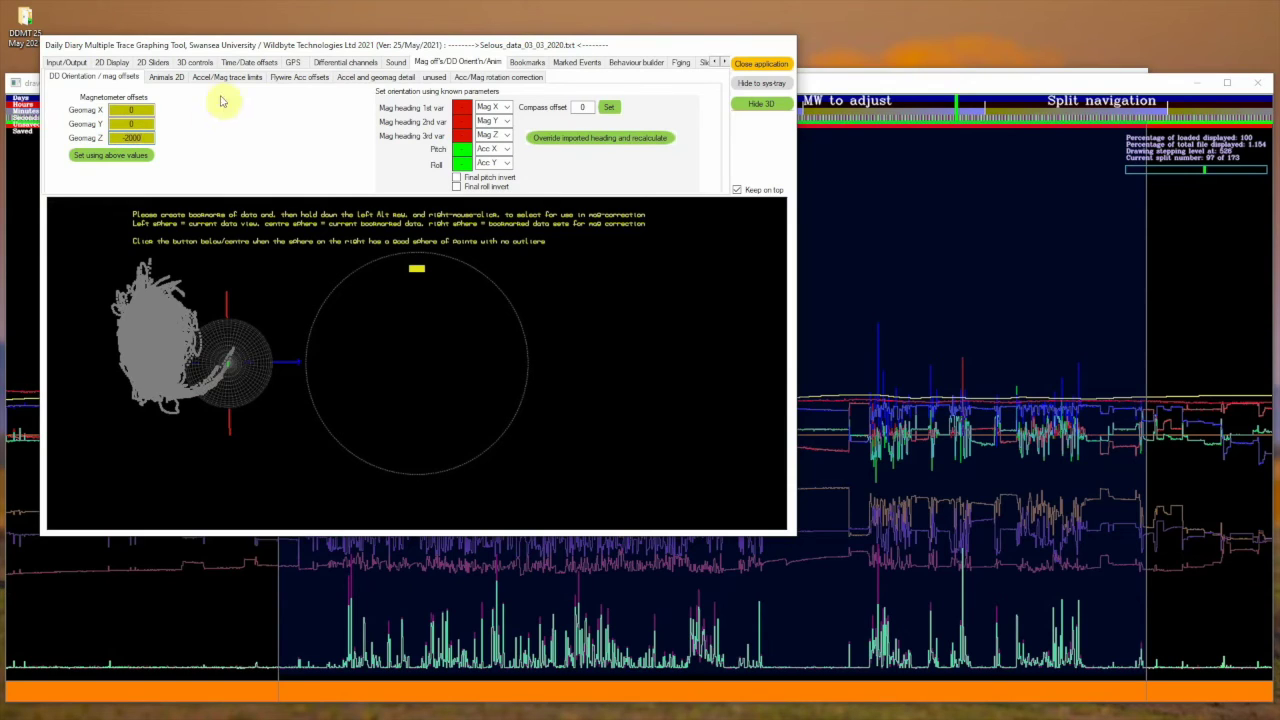
click(137, 156)
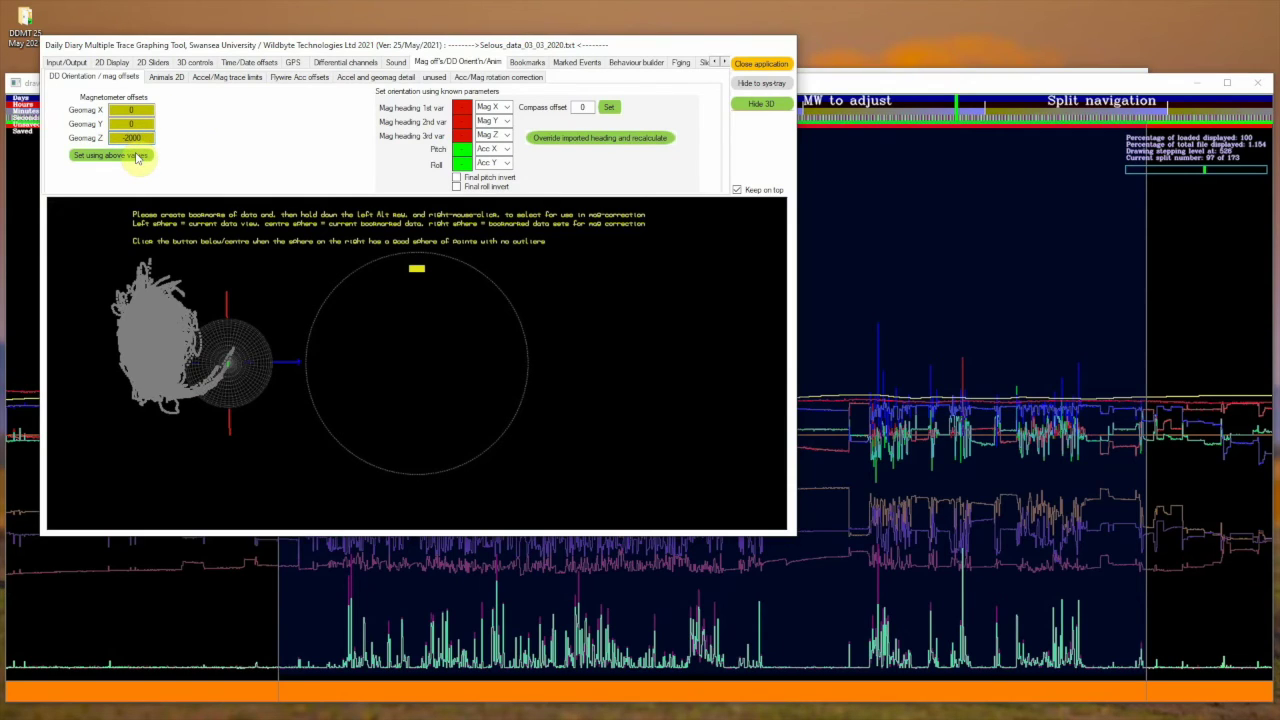
Try Geomag X magnetometer offsets of -300, 500 and 700 to centre the points along the X axis
double_click(137, 106)
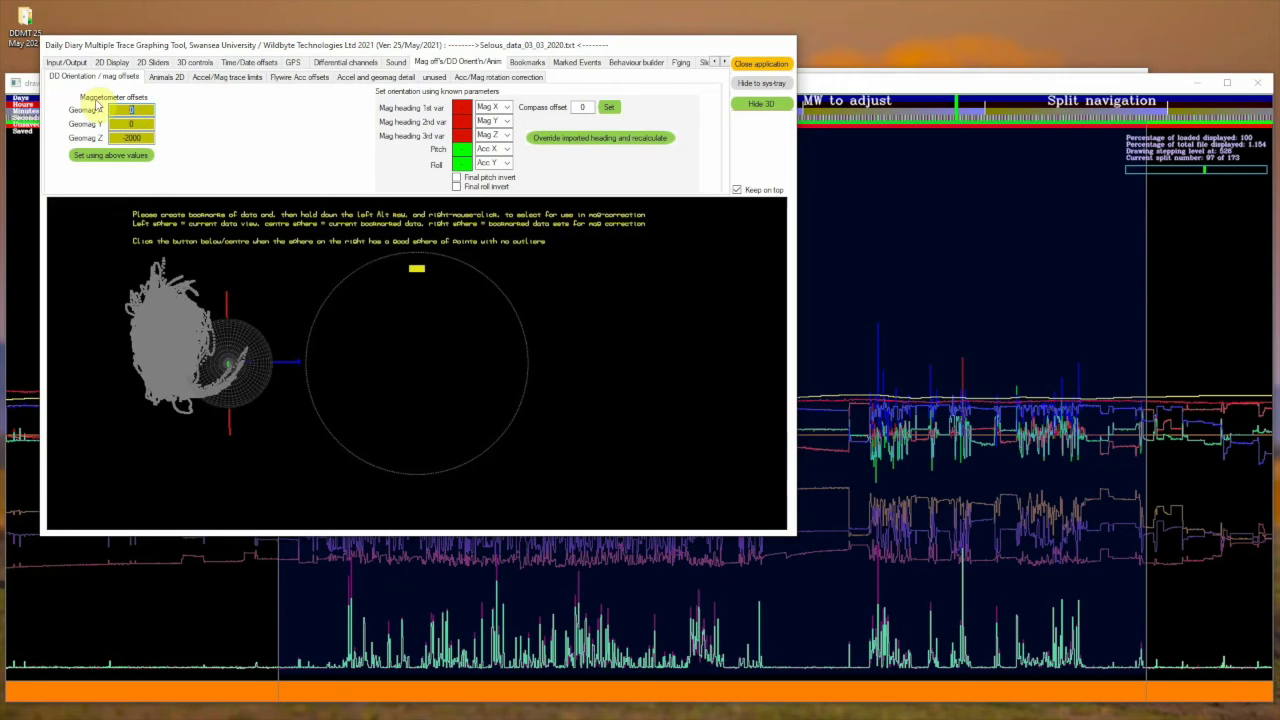
text(300)
click(66, 112)
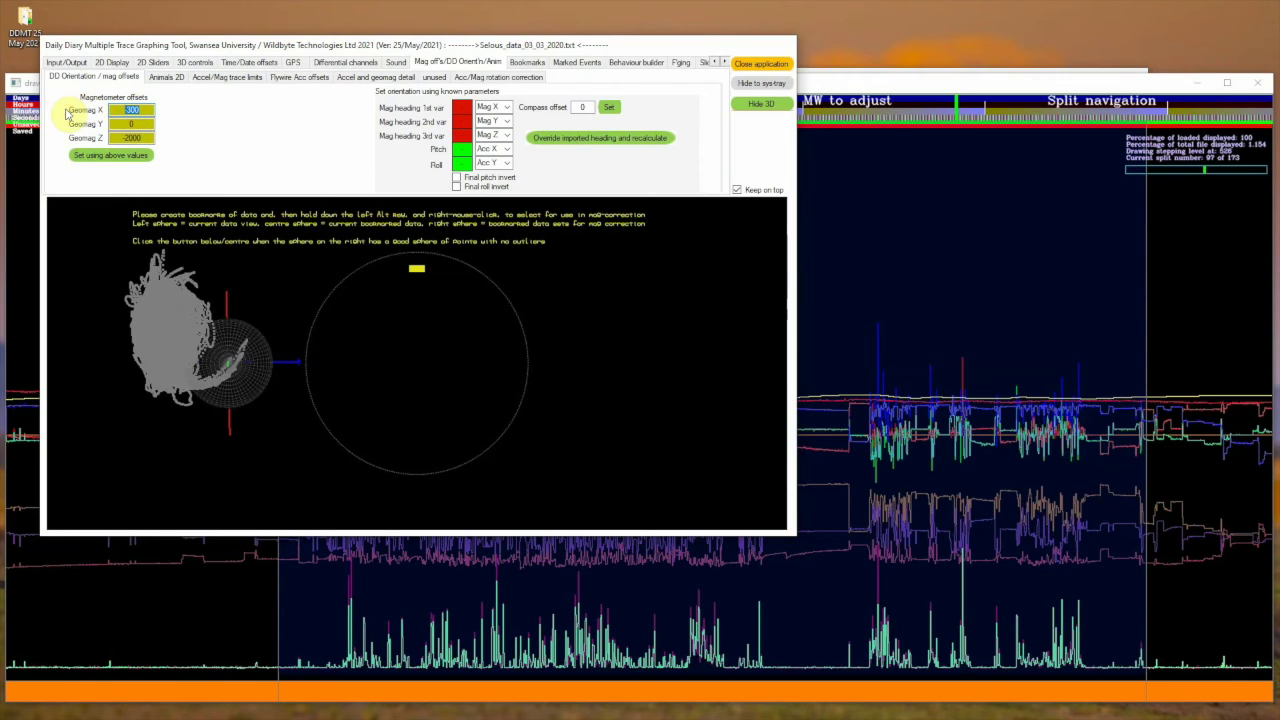
text(50)
click(107, 155)
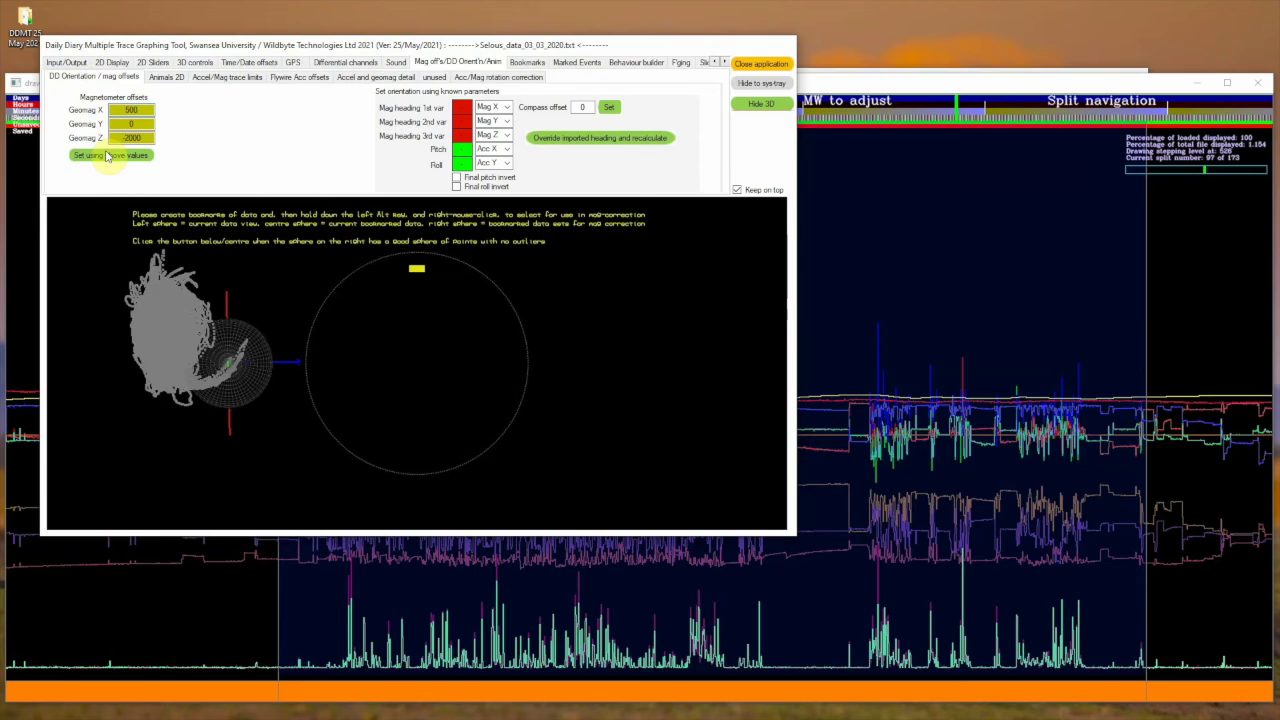
text(700)
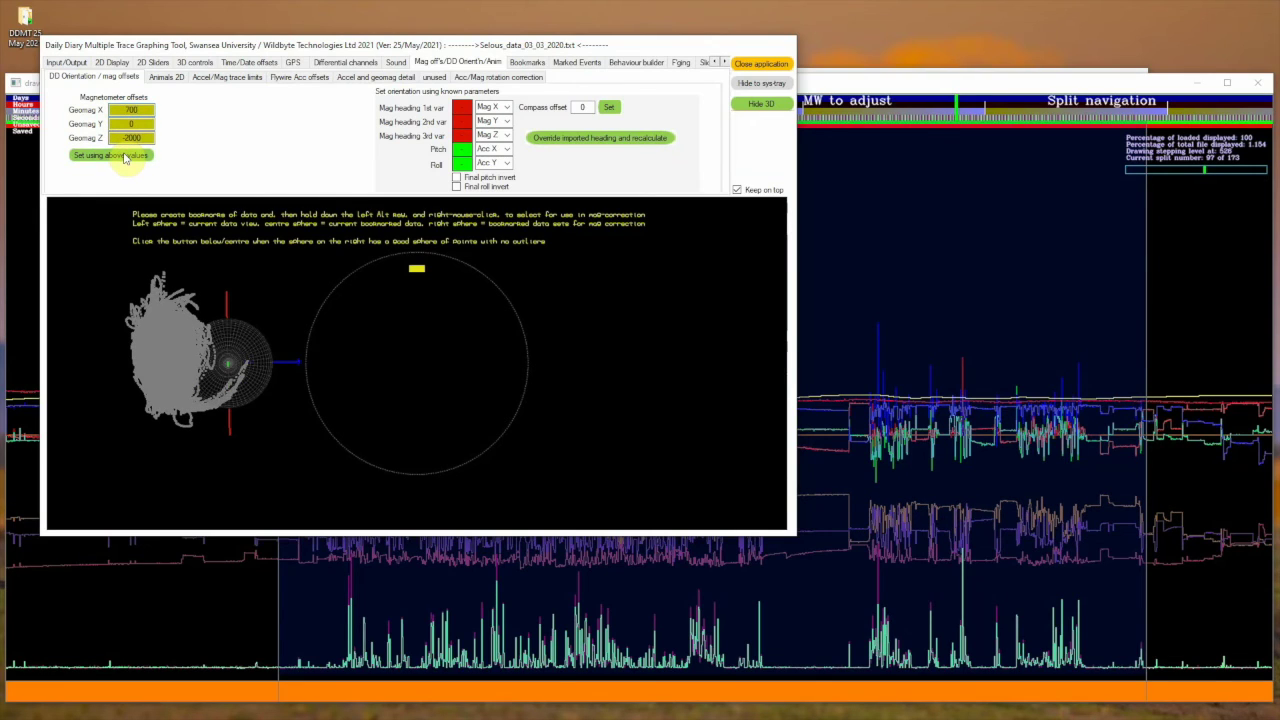
Change the Geomag Z offset to -2500 and on to -3500, set Geomag X to 900, and apply the offsets
double_click(130, 137)
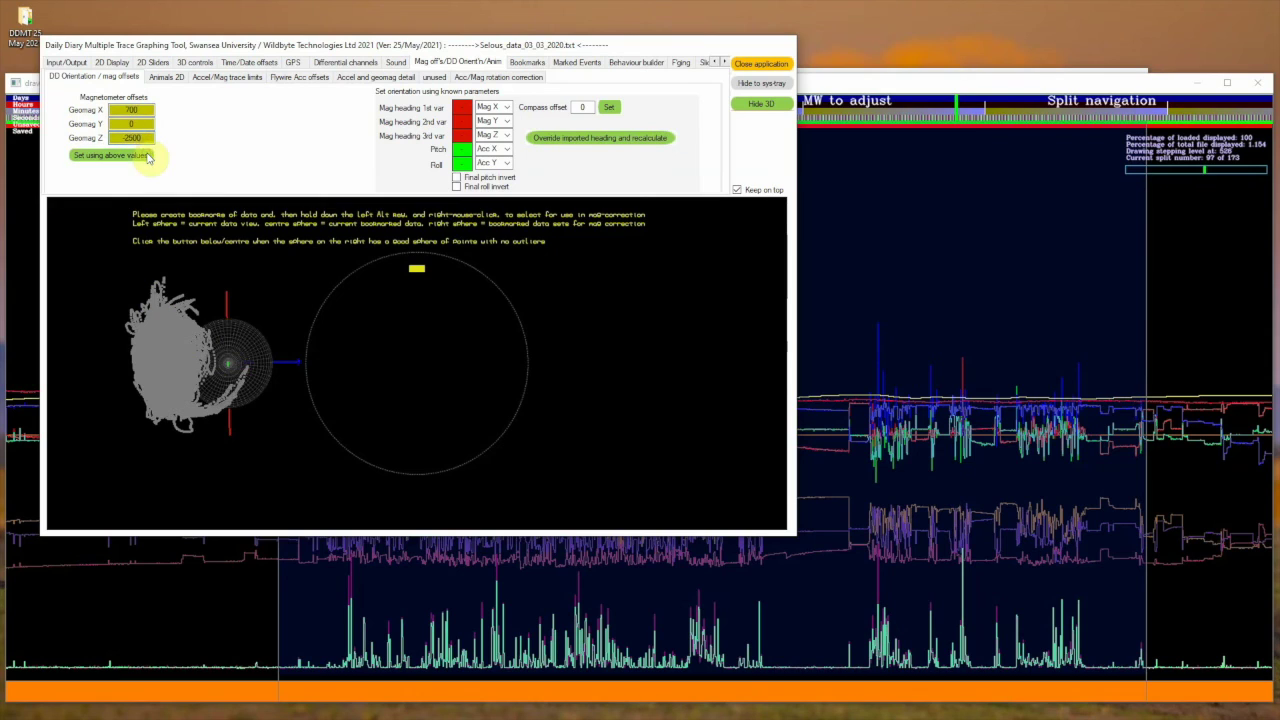
text(500)
click(111, 155)
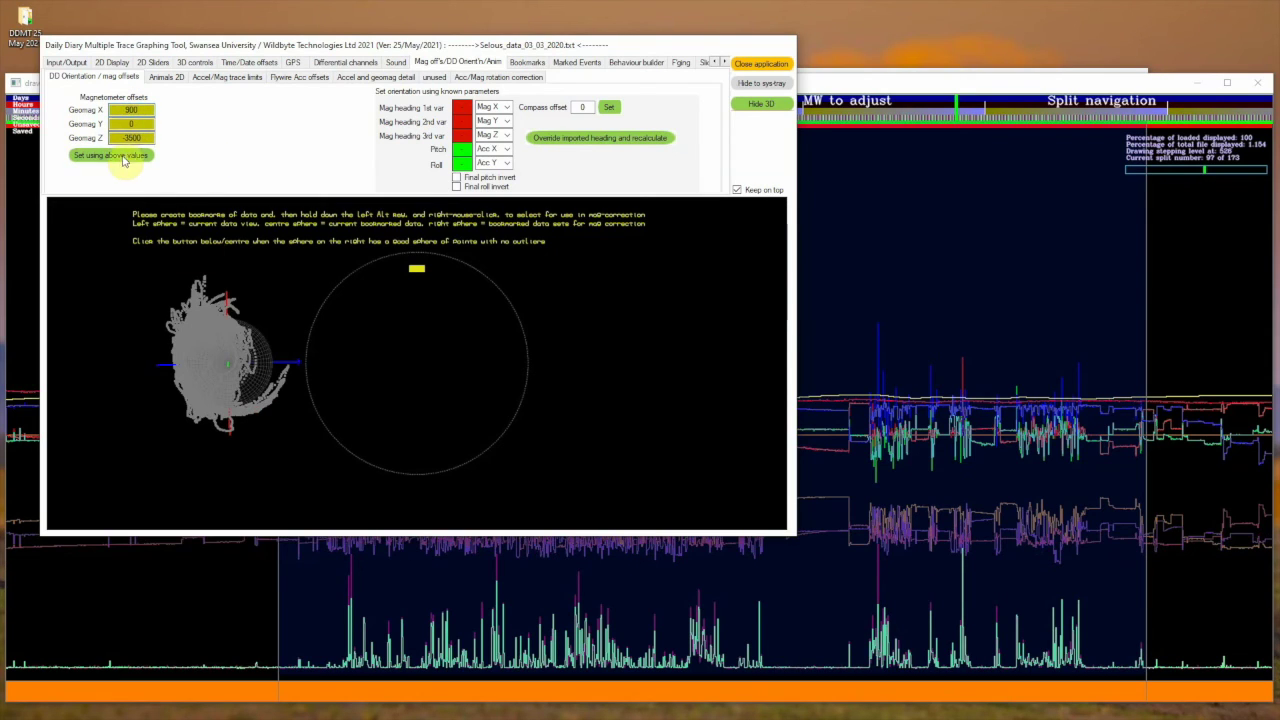
click(113, 160)
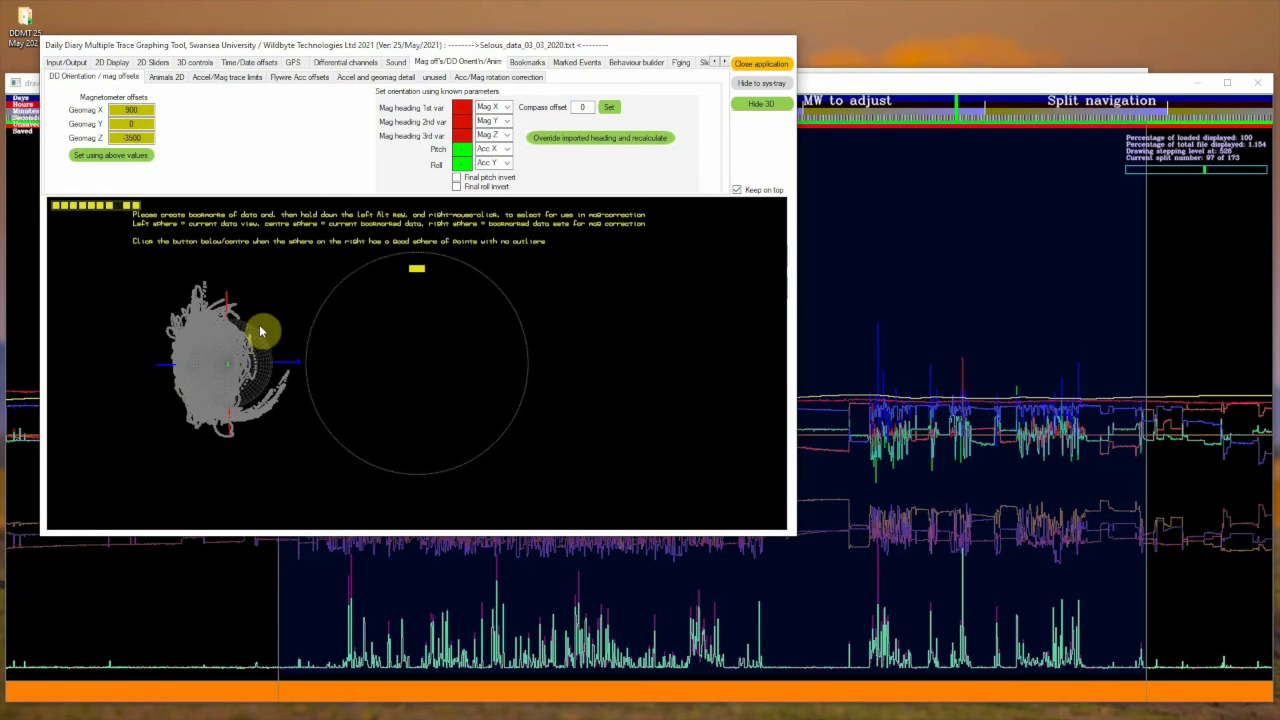
View the points along the Z axis and apply Geomag Y offsets of -1500, -1100 and finally -900 to centre them
drag(263, 331, 307, 365)
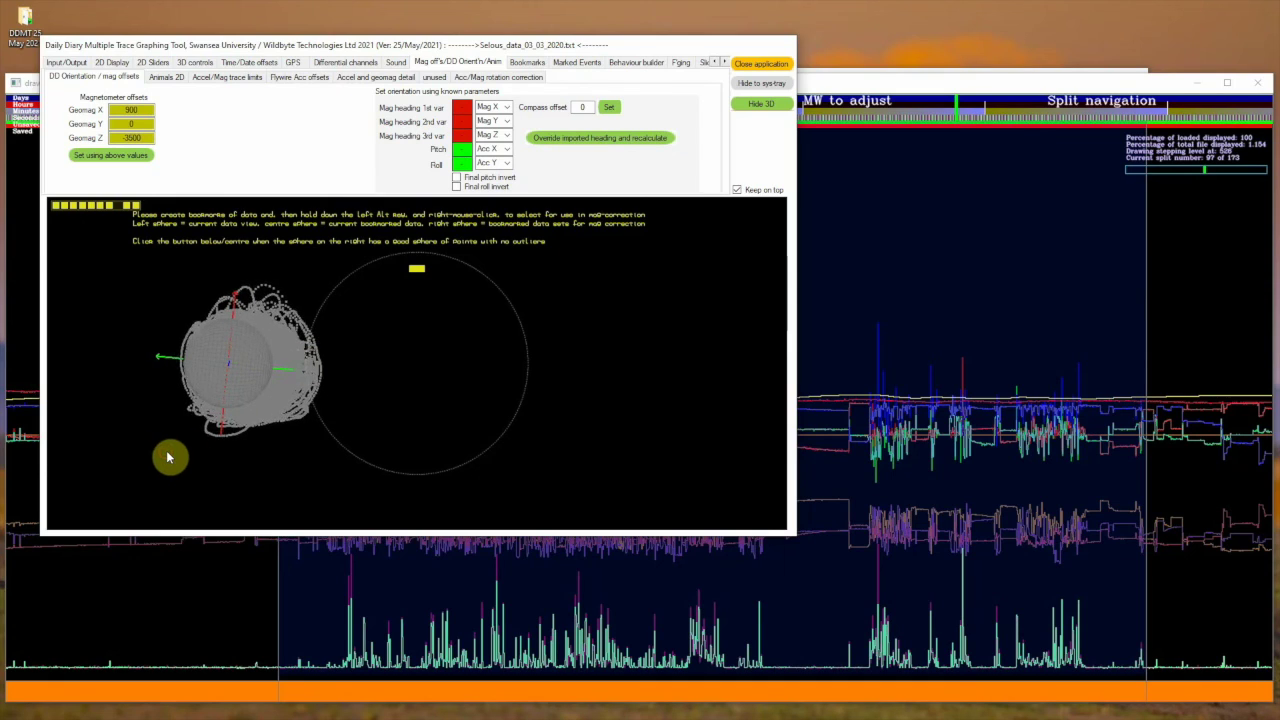
drag(168, 457, 221, 460)
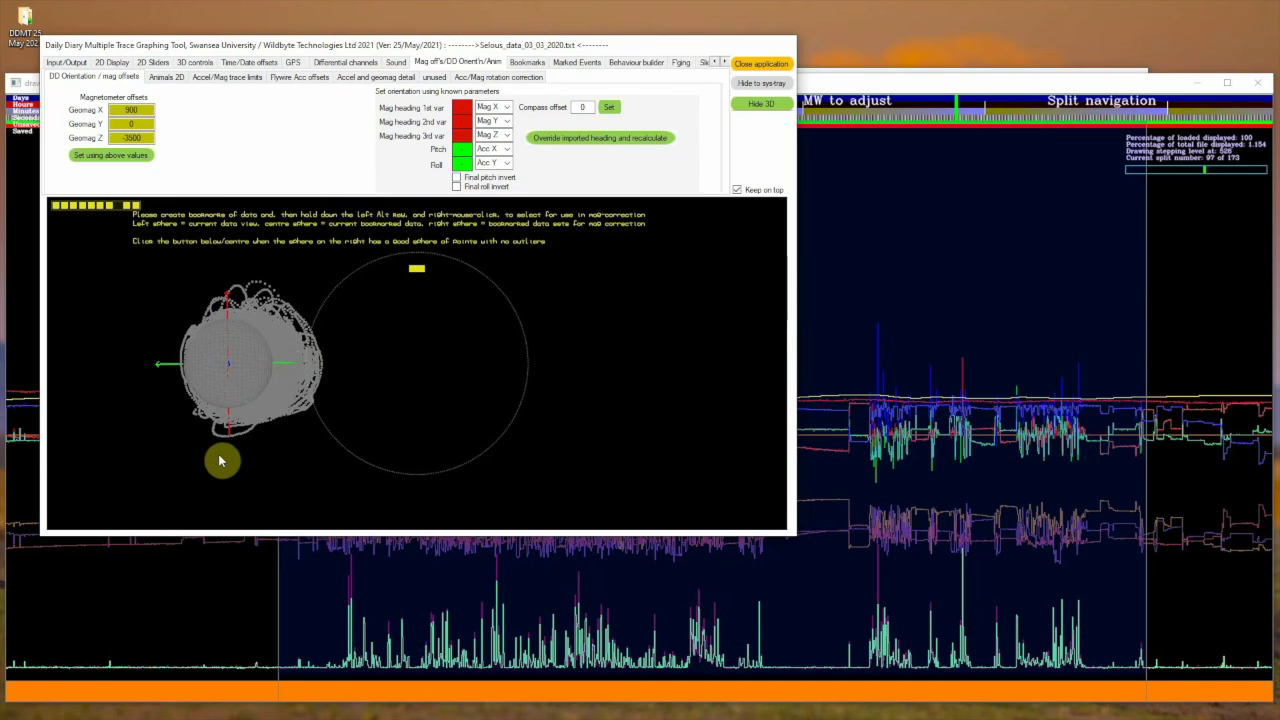
double_click(150, 122)
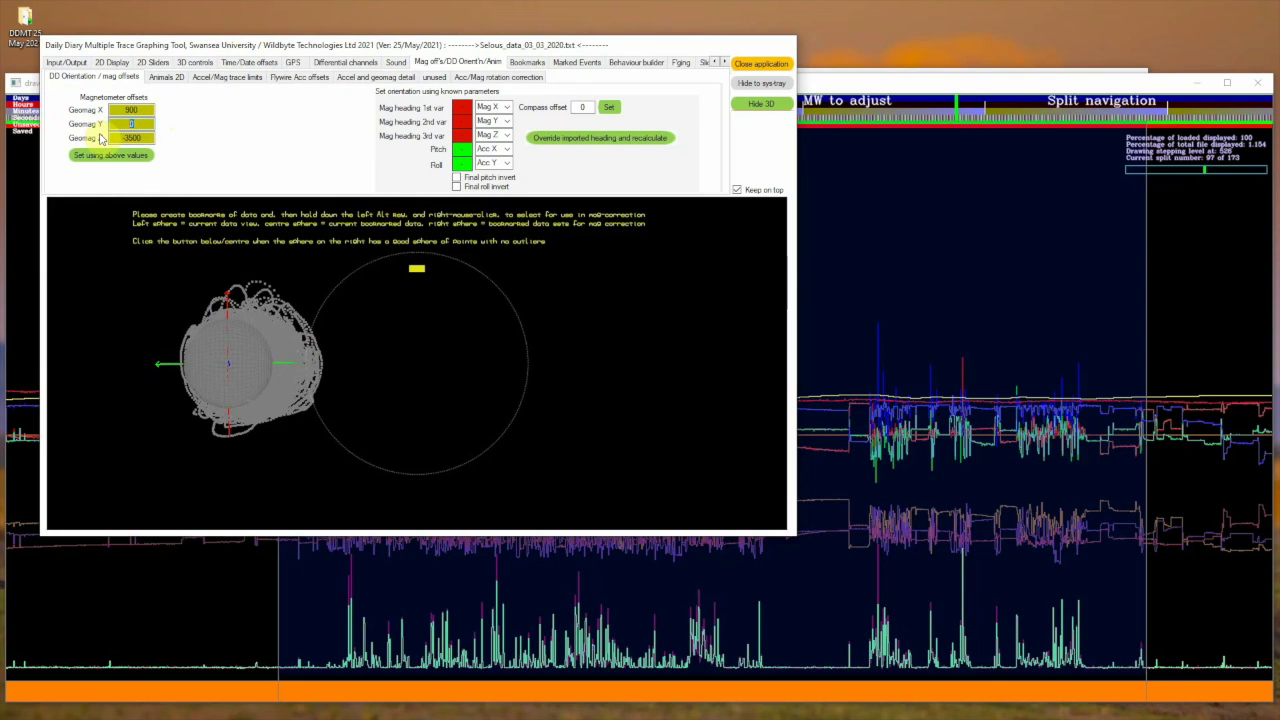
text(-)
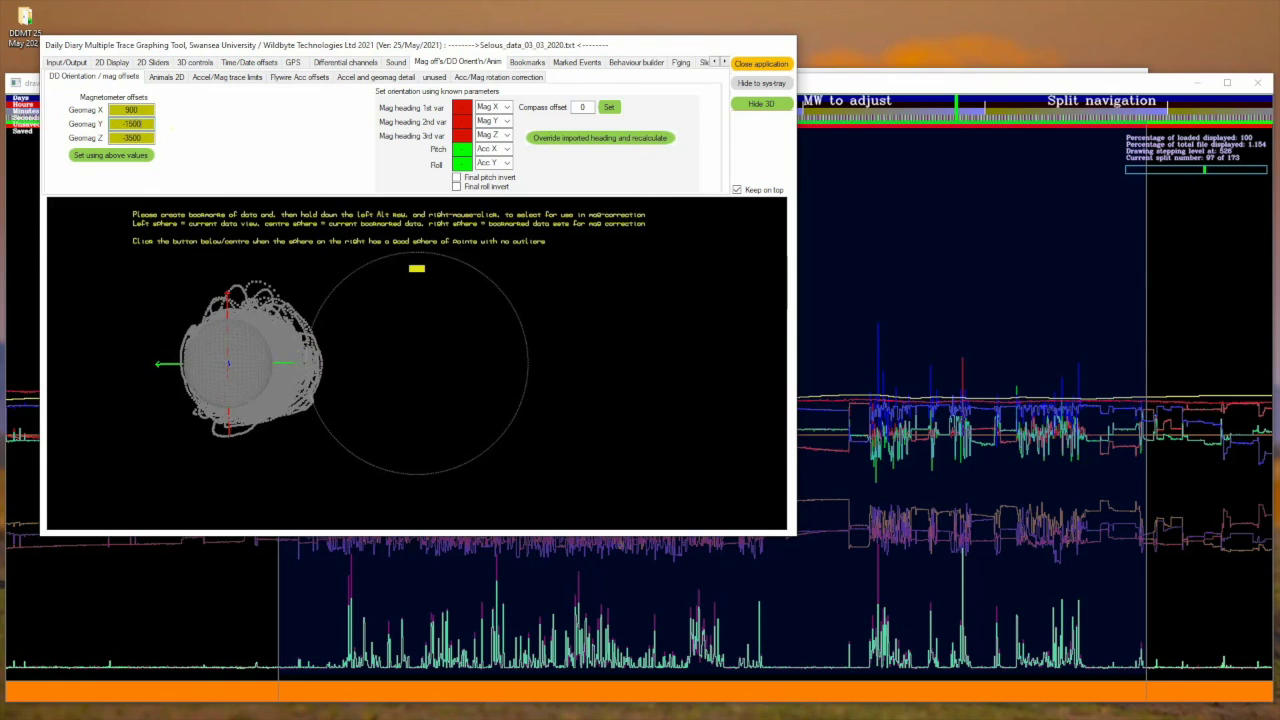
text(1500)
click(111, 155)
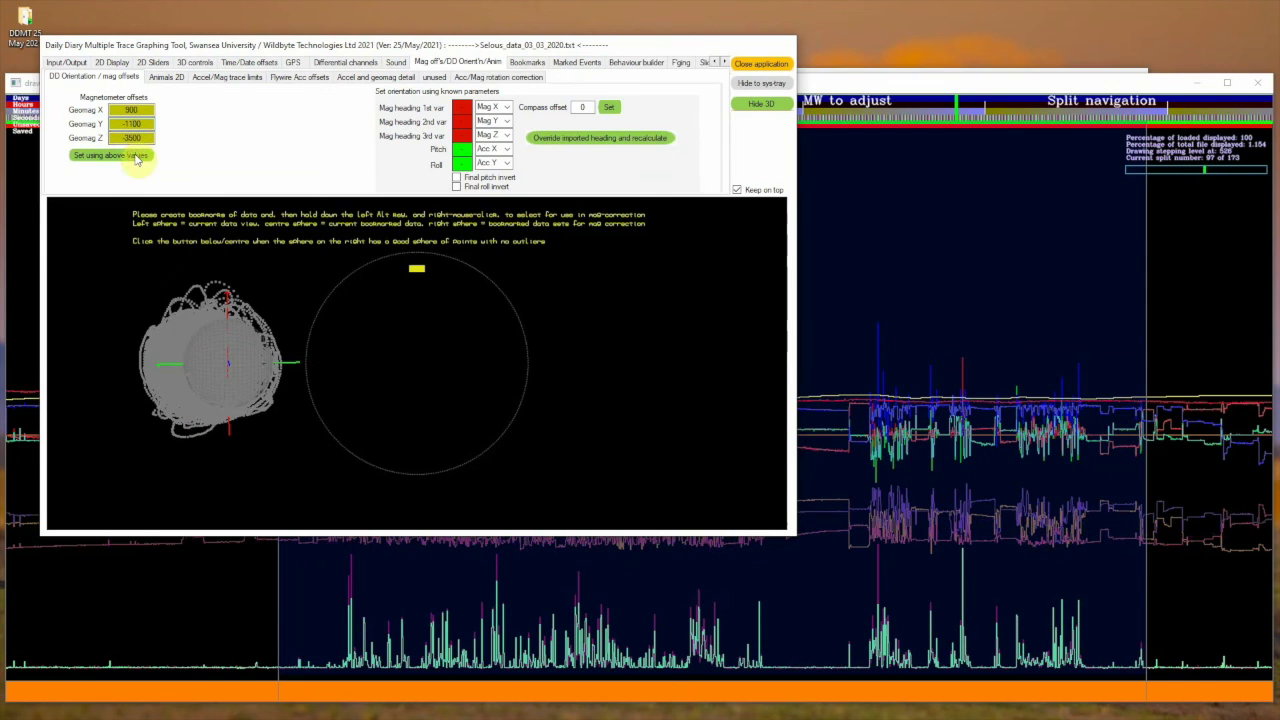
double_click(150, 122)
text(-900)
click(131, 156)
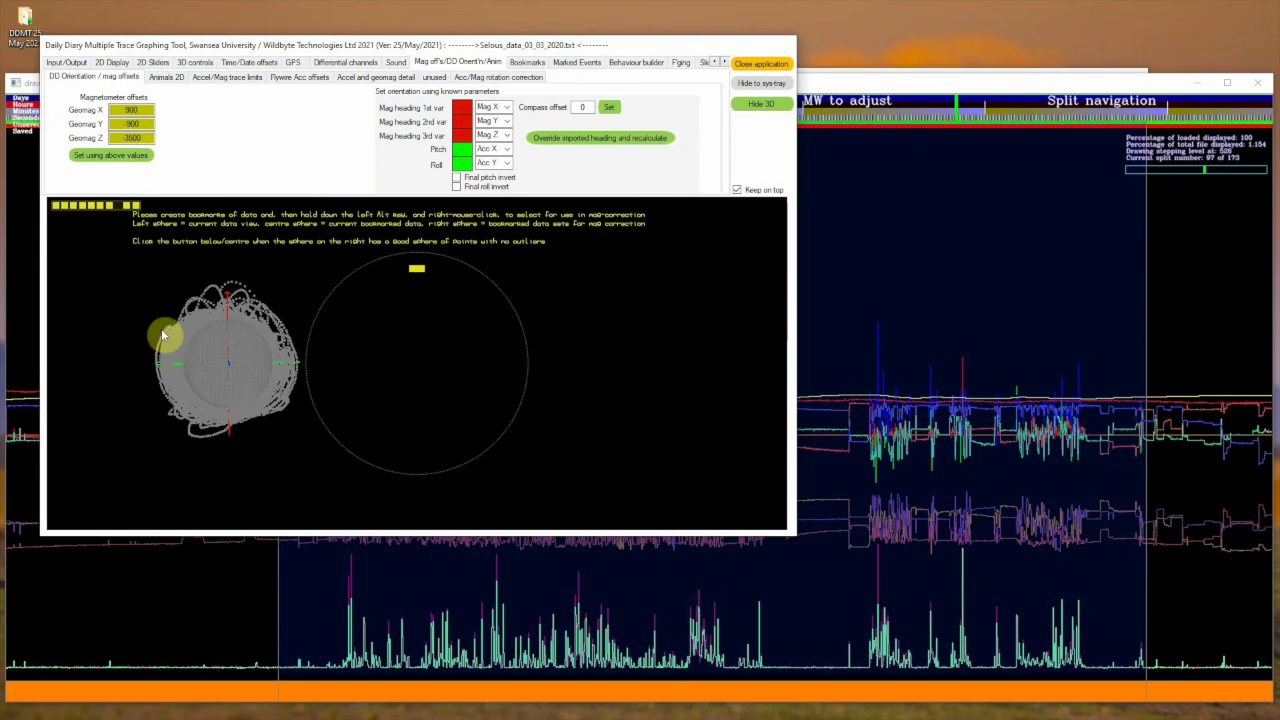
Inspect the offset point cloud around the sphere from several angles, and hide the 3D view
drag(225, 357, 549, 356)
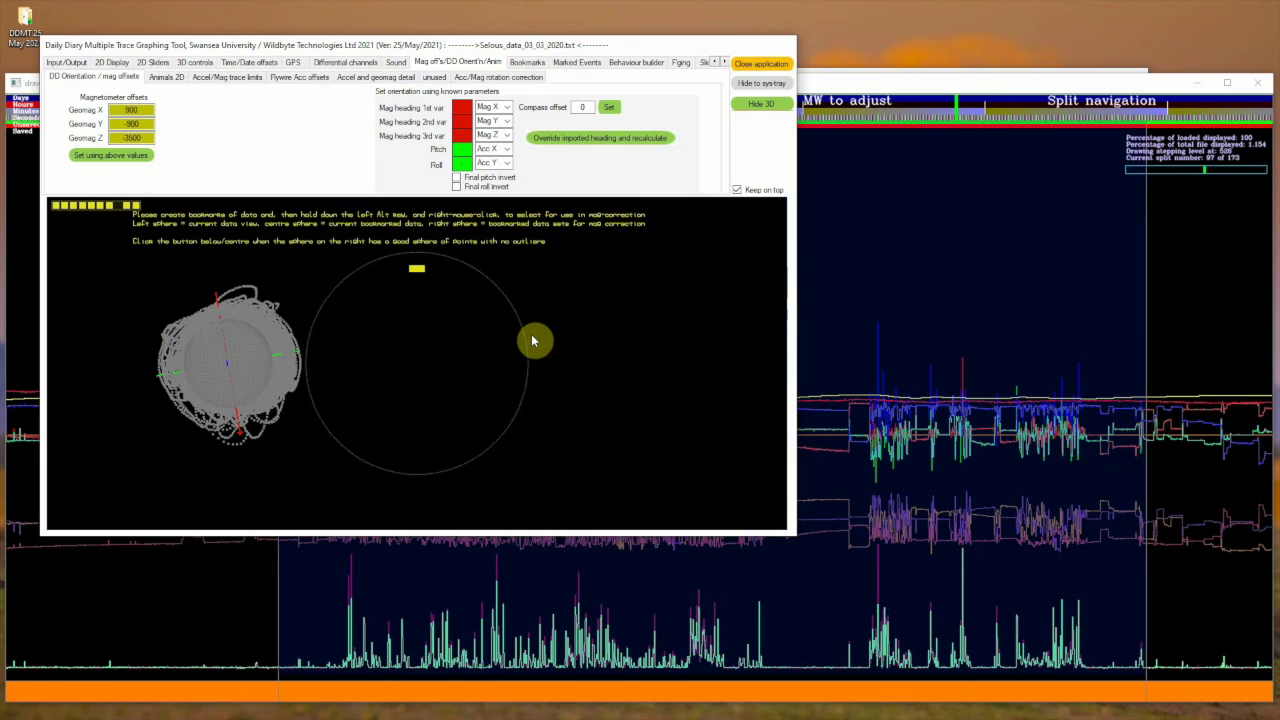
drag(220, 406, 108, 420)
click(755, 106)
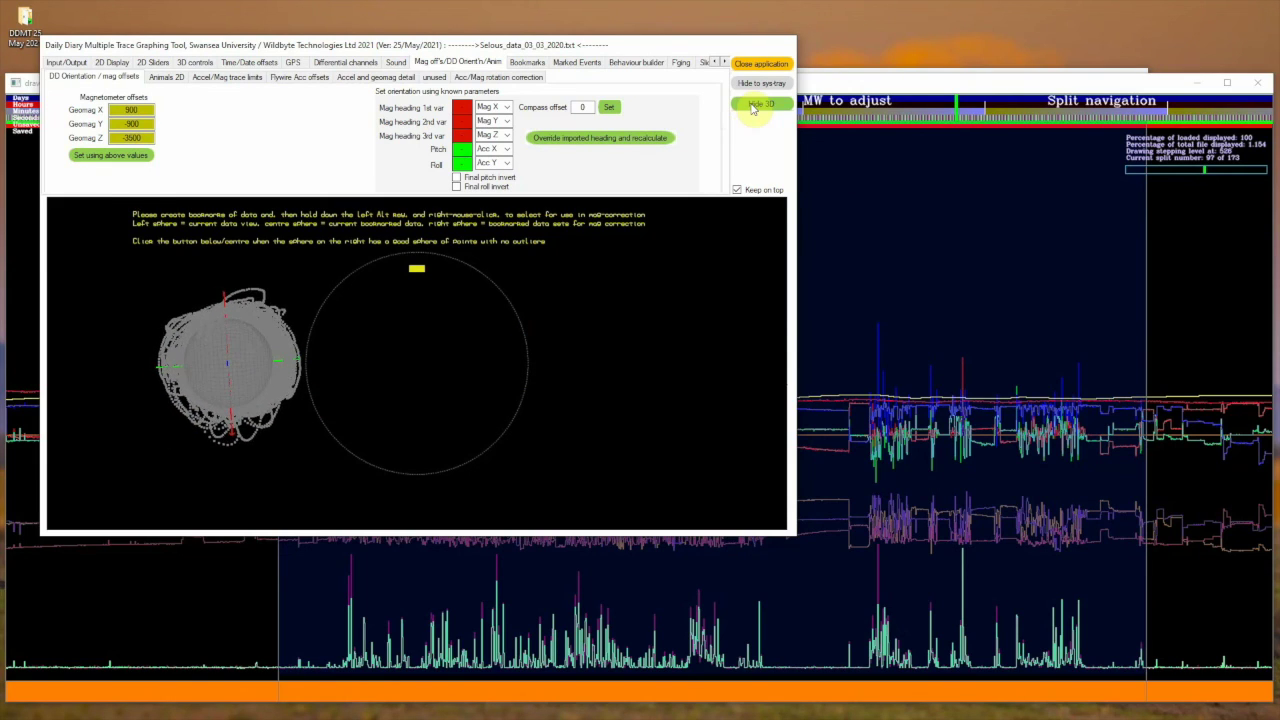